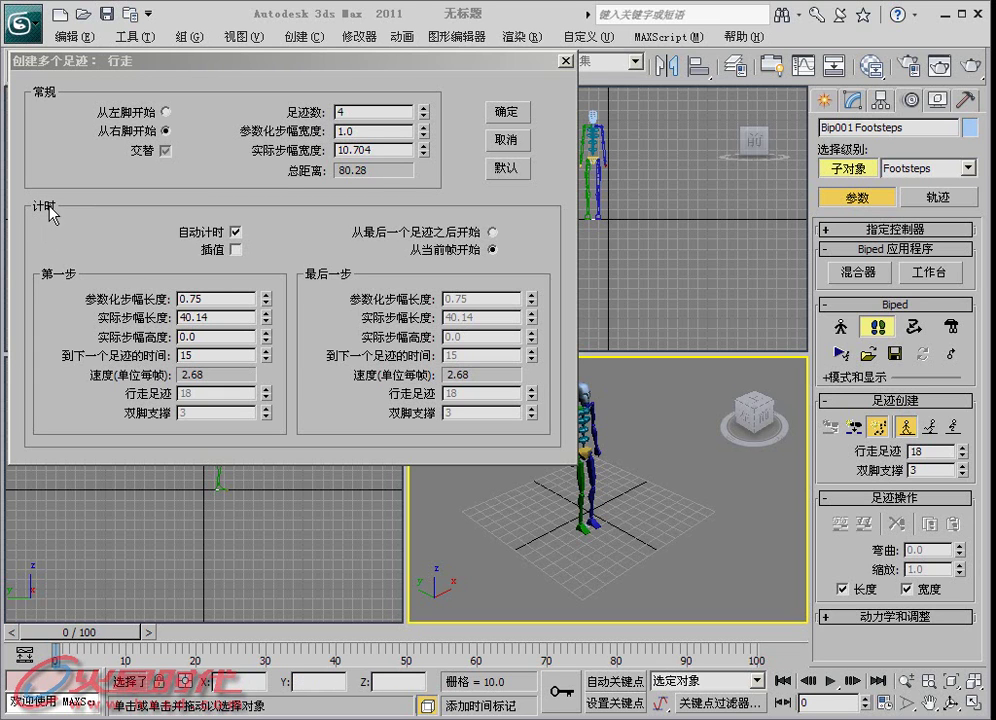
- Create six walk footsteps for the biped, starting with the right foot
drag(206, 71, 231, 83)
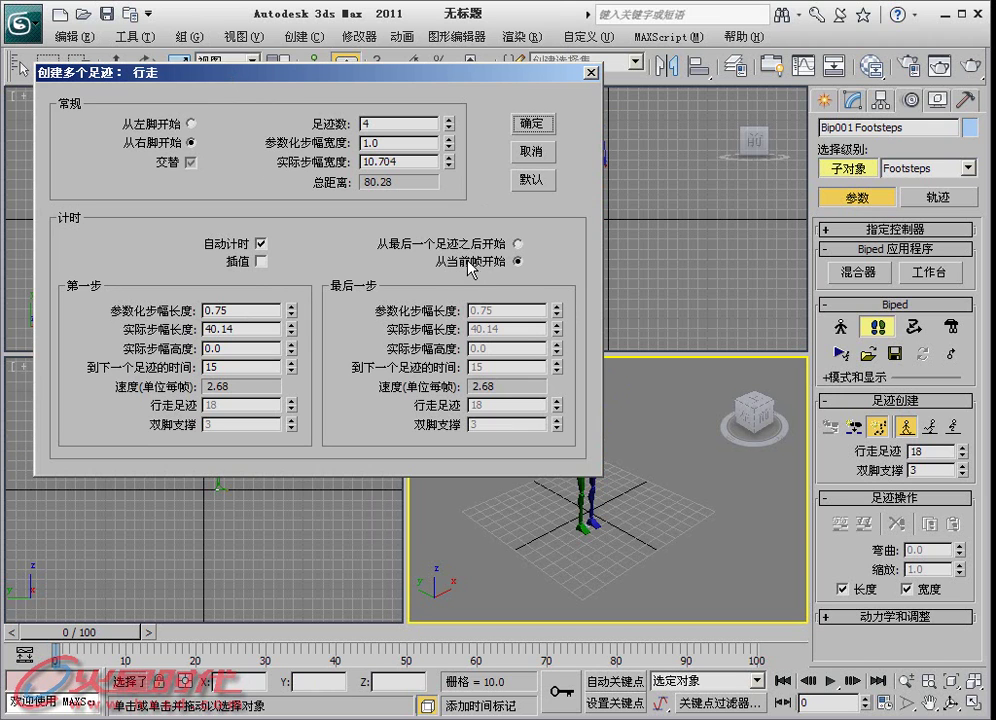
click(448, 120)
click(448, 120)
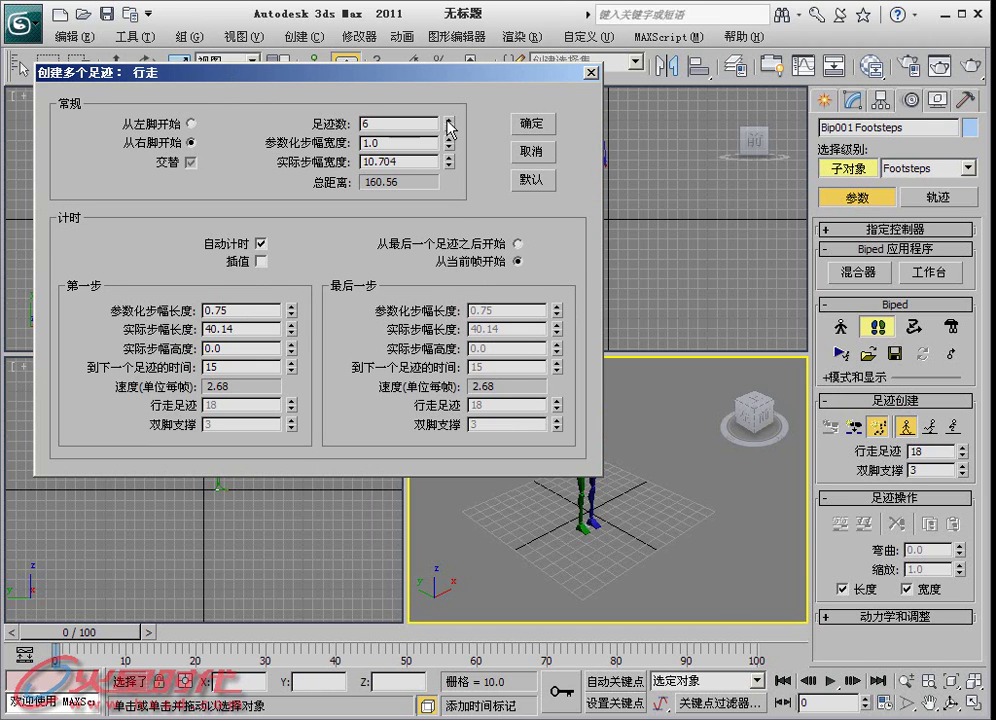
click(530, 132)
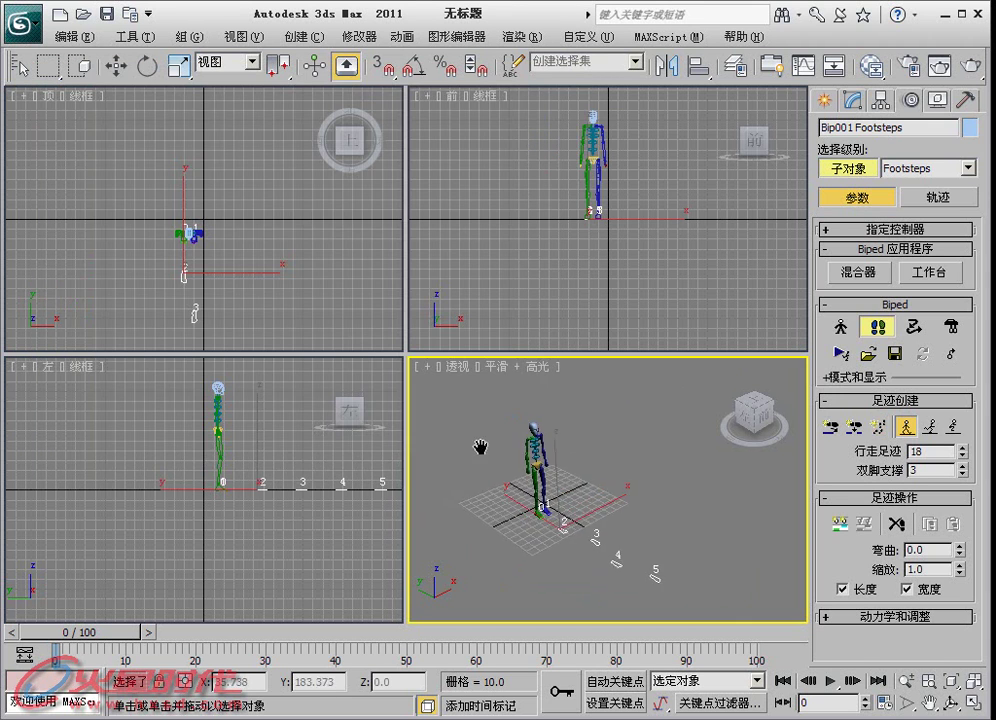
- Append six walk footsteps after the last footstep, extending the trail to footsteps 0–10
click(879, 428)
drag(720, 96, 431, 44)
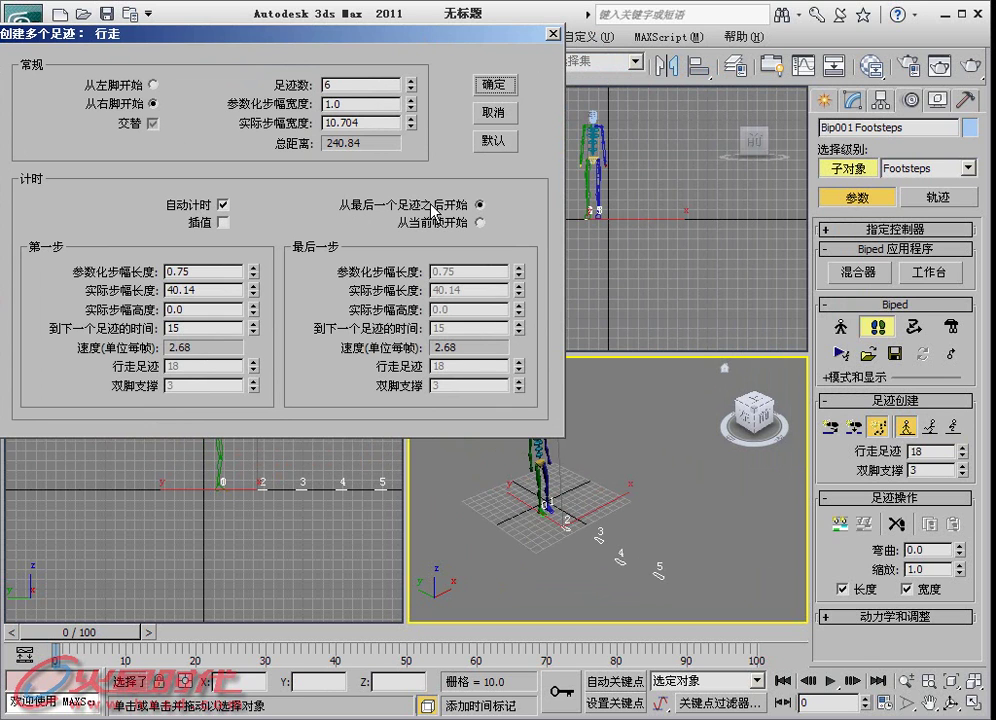
drag(451, 38, 454, 22)
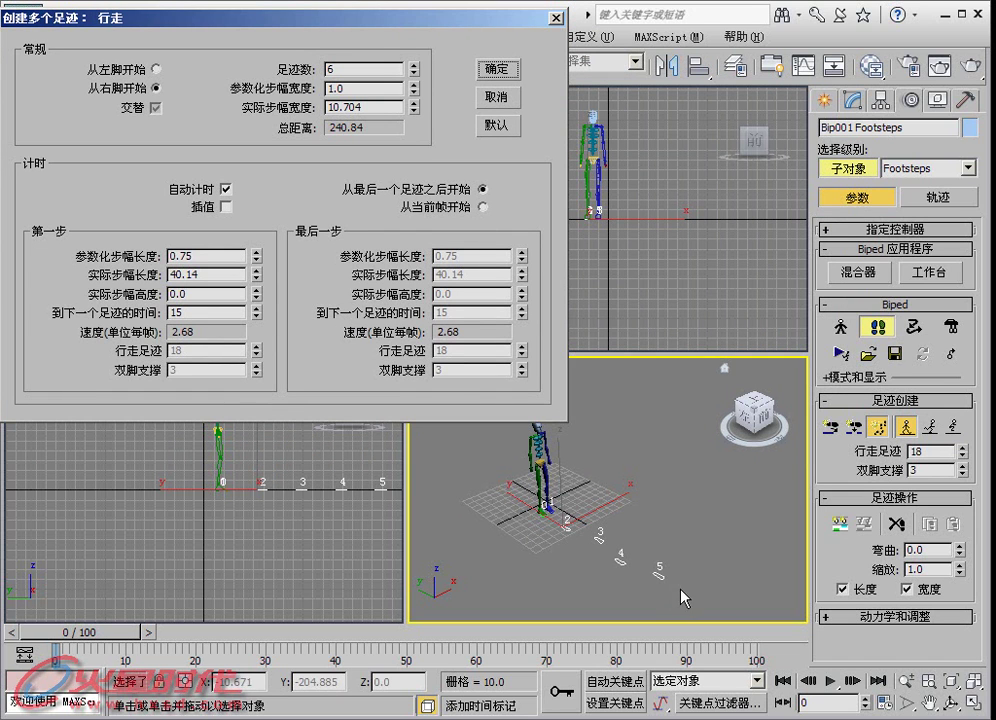
click(503, 75)
middle_drag(747, 540, 595, 483)
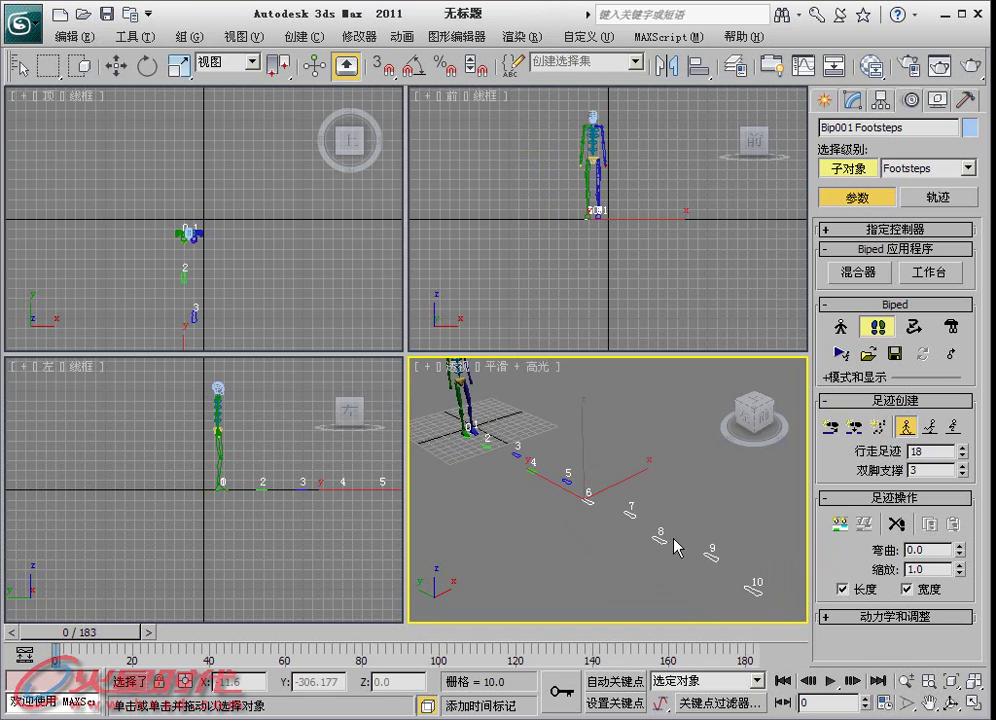
- Generate keys for the inactive footsteps and scrub through the walk to frame 71 and back
click(836, 522)
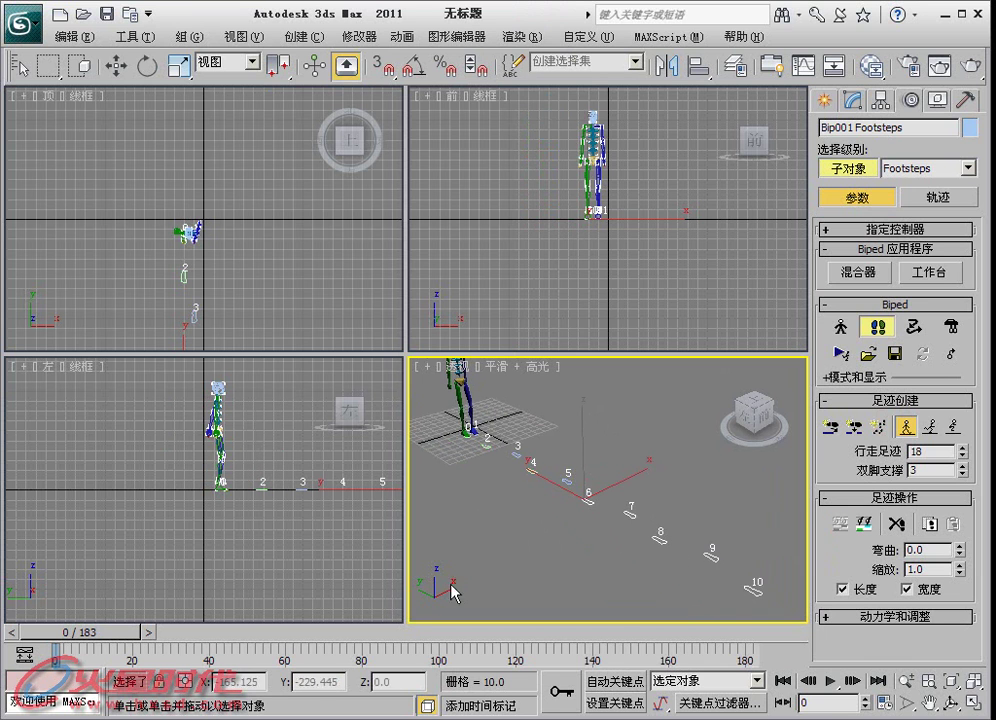
mouse_move(110, 632)
mouse_down()
mouse_move(481, 640)
mouse_move(634, 655)
mouse_move(303, 640)
mouse_move(229, 604)
mouse_move(108, 600)
mouse_up()
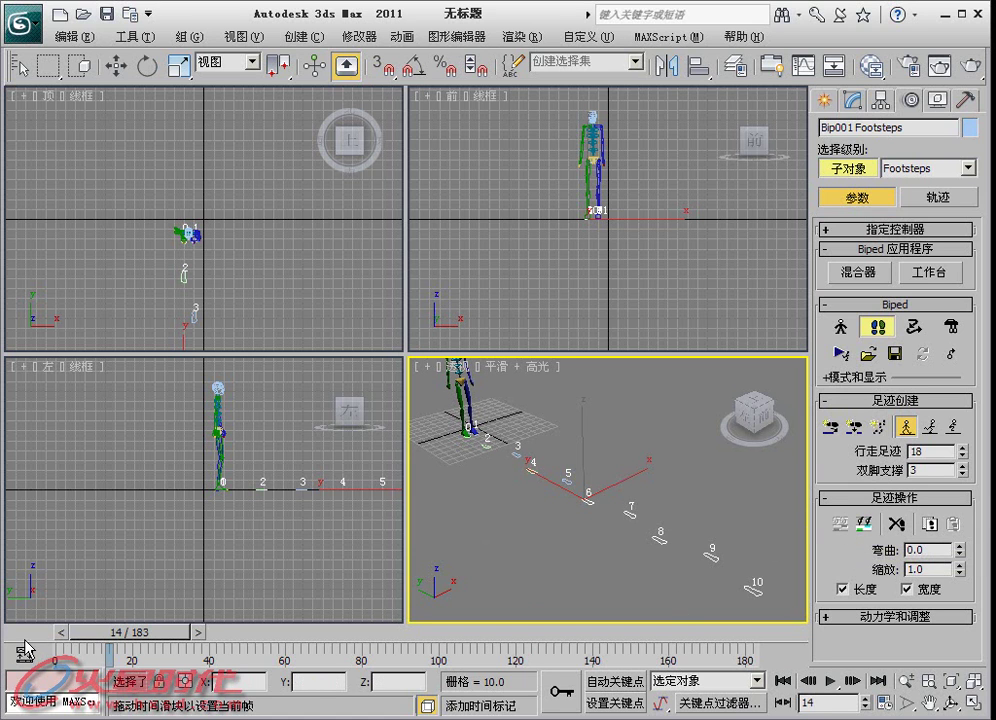
drag(127, 633, 72, 638)
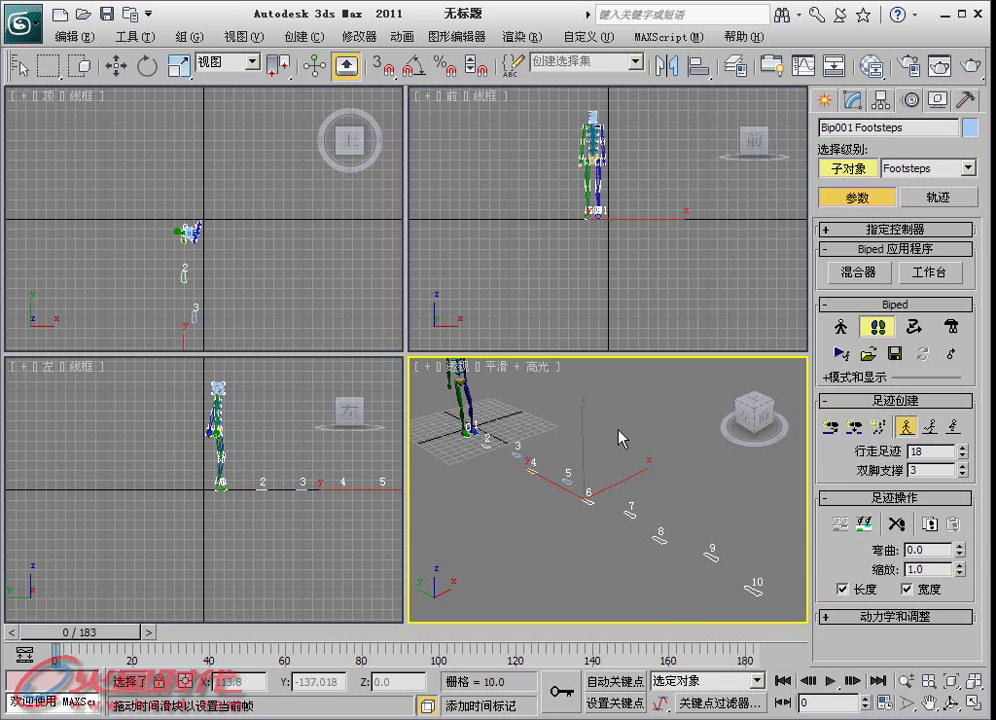
- Undo the appended footsteps and regenerate walking keys for footsteps 0–5
key(ctrl+z)
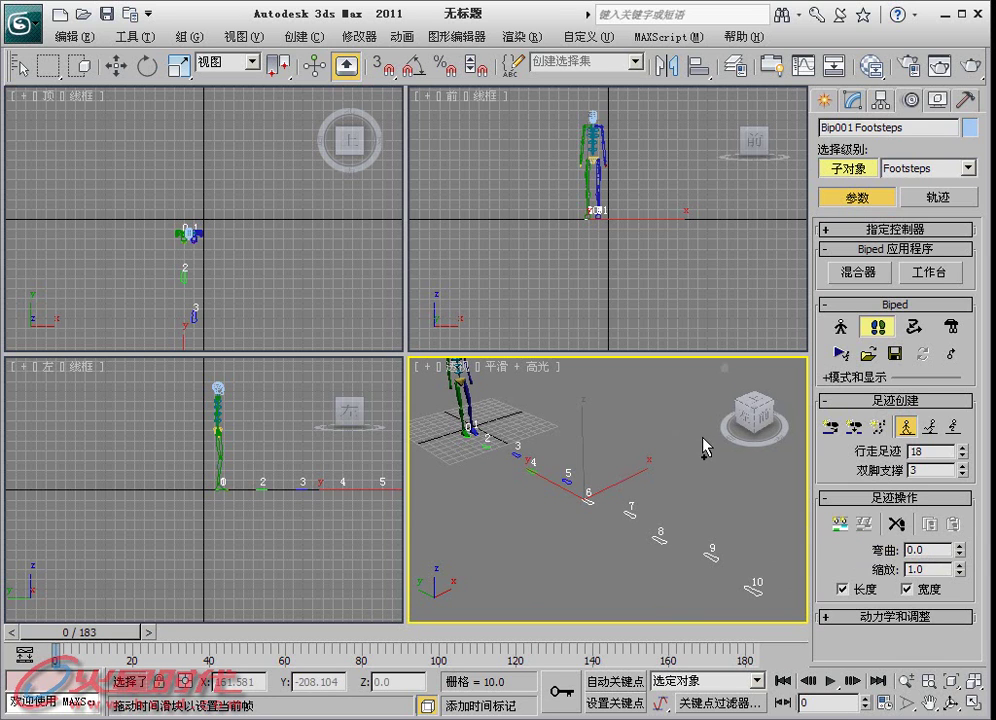
click(838, 523)
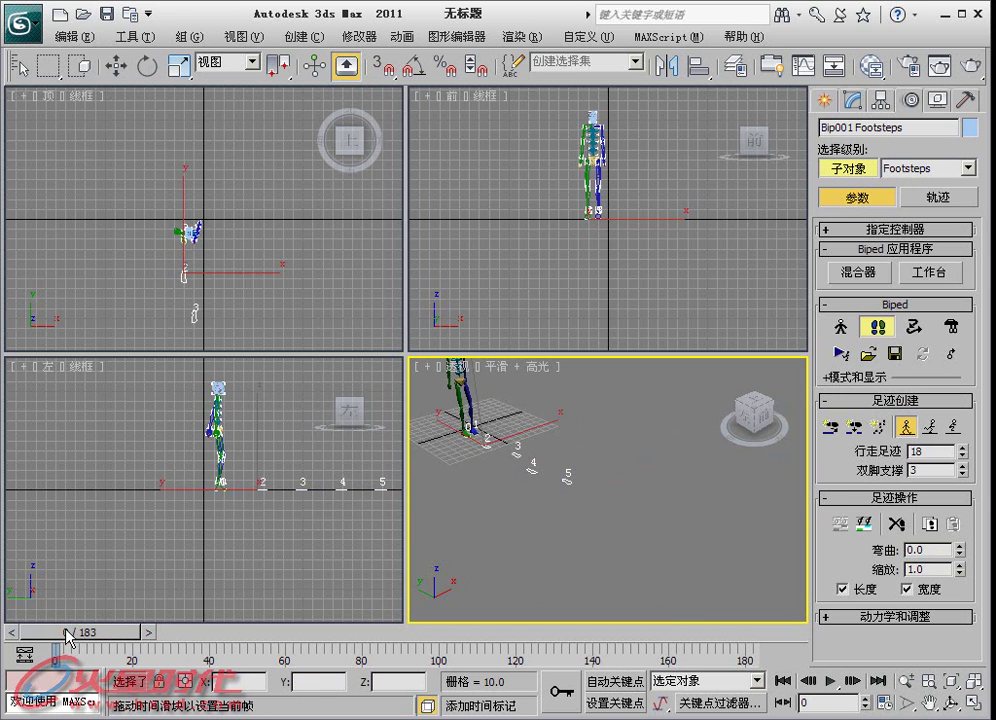
middle_drag(596, 425, 648, 478)
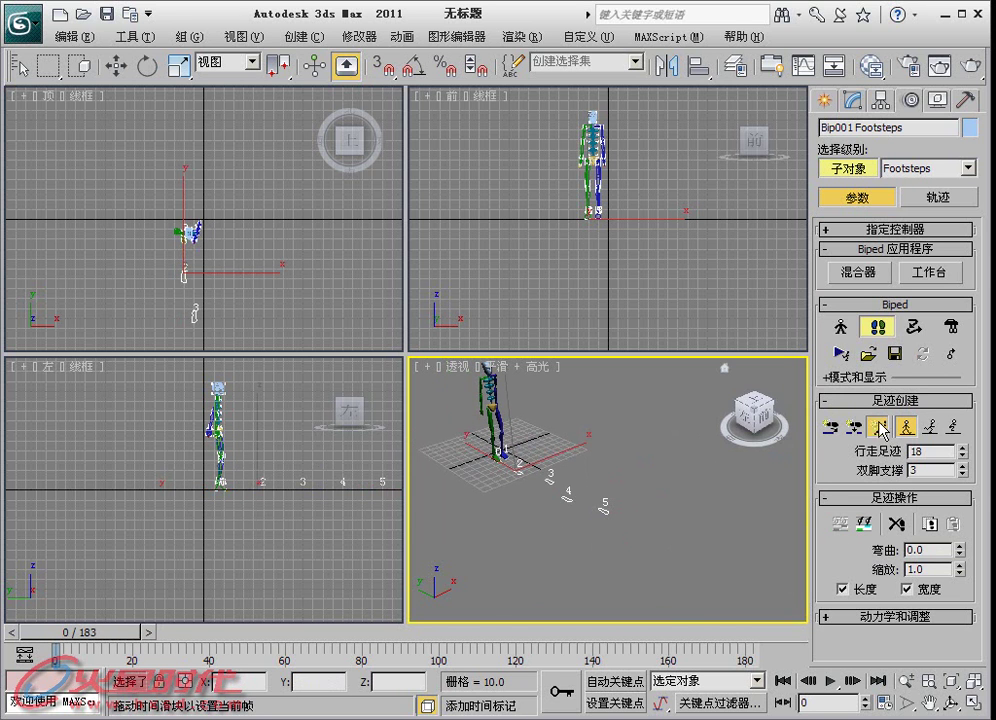
click(877, 425)
drag(503, 88, 437, 45)
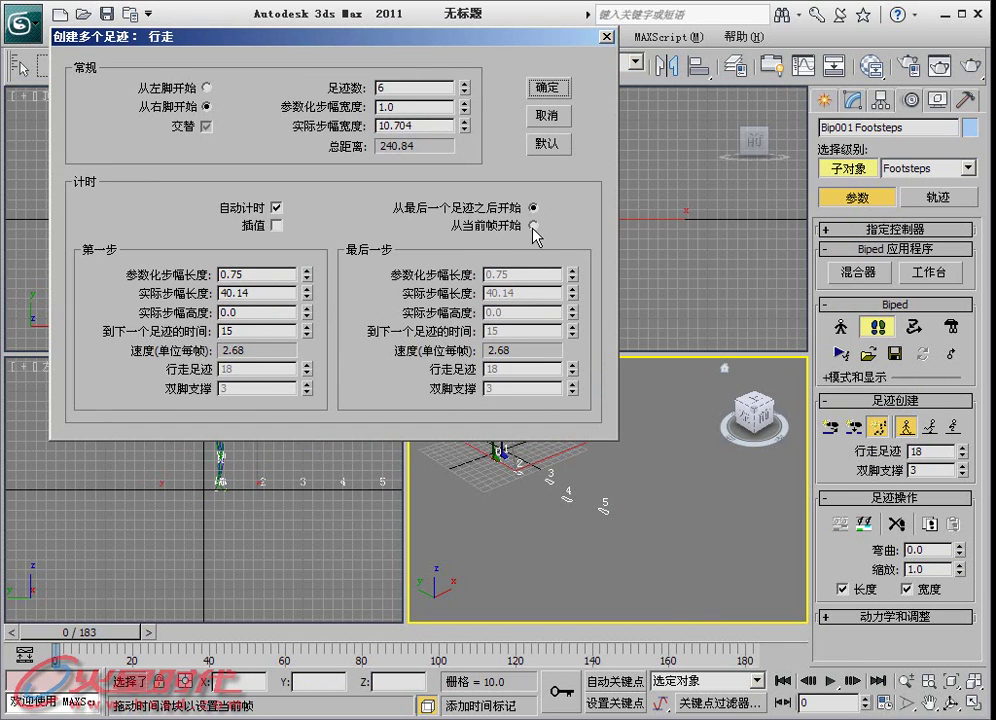
drag(399, 38, 375, 29)
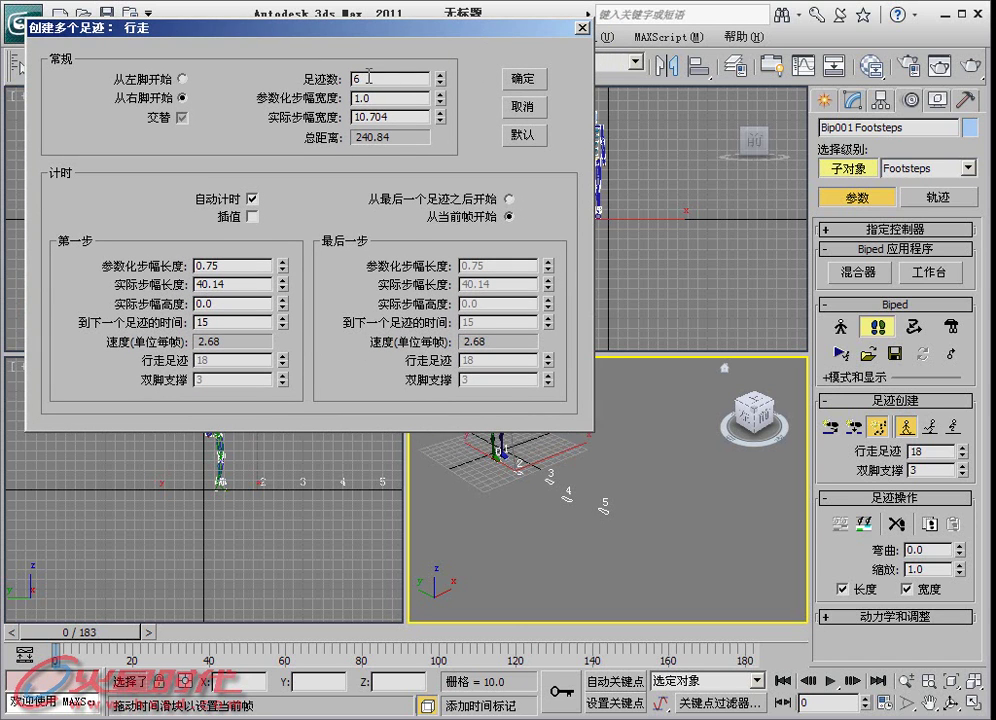
click(517, 85)
drag(495, 360, 397, 184)
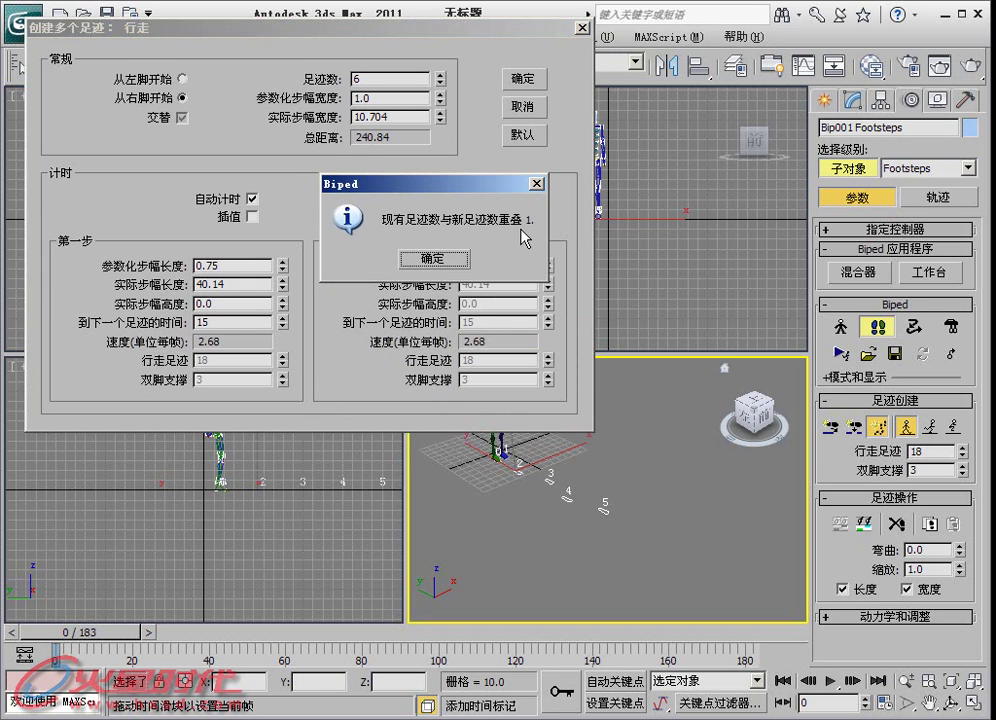
drag(500, 184, 566, 254)
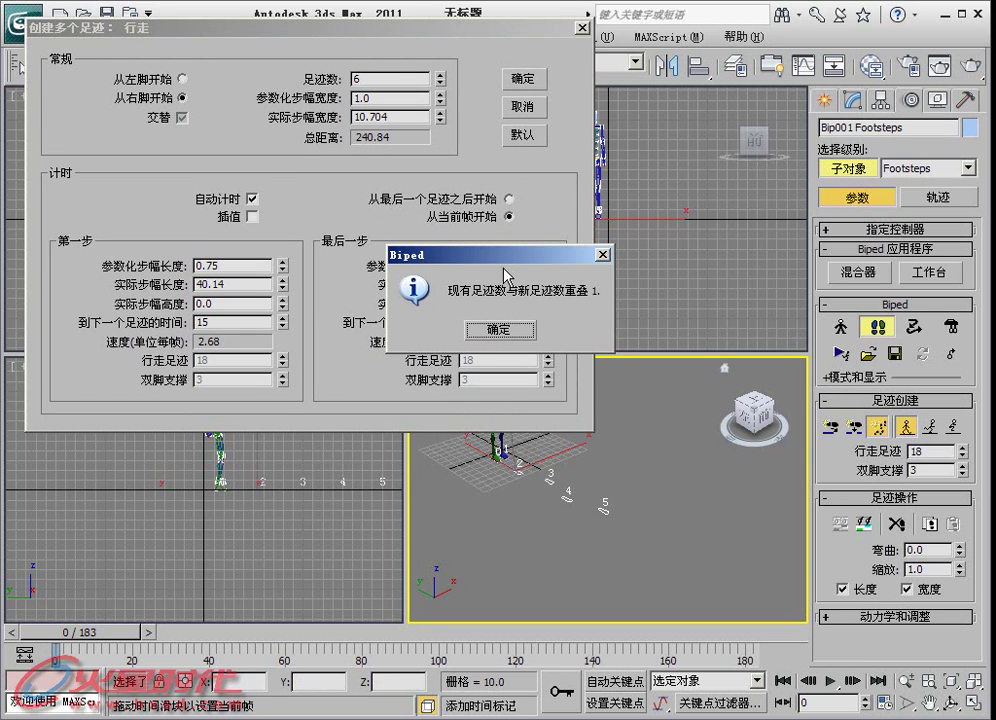
drag(504, 257, 635, 251)
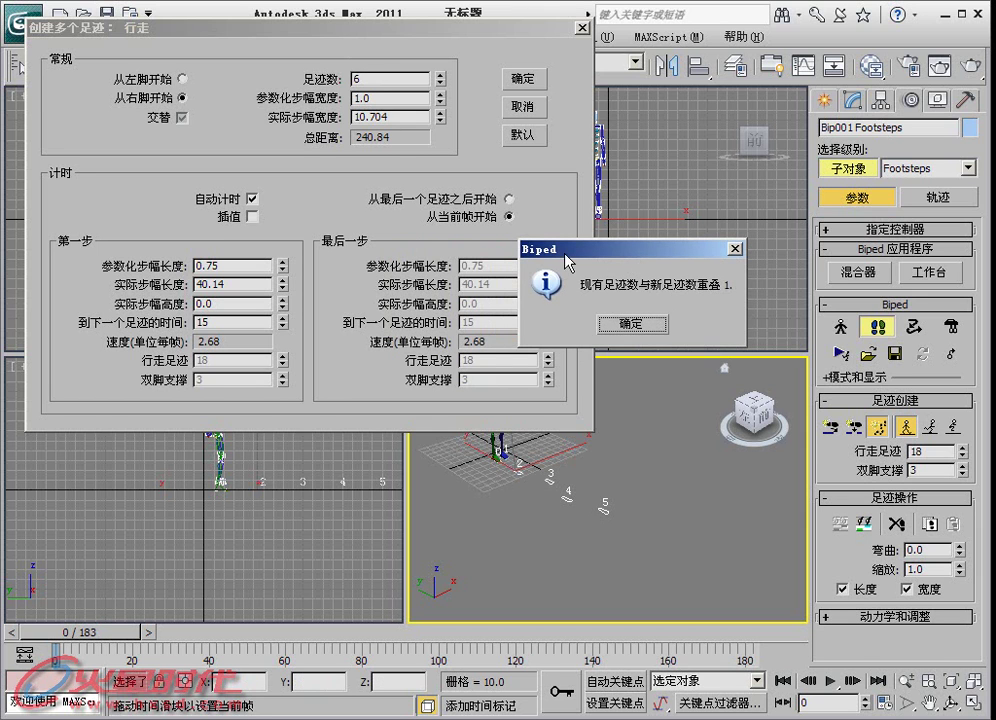
drag(568, 260, 497, 306)
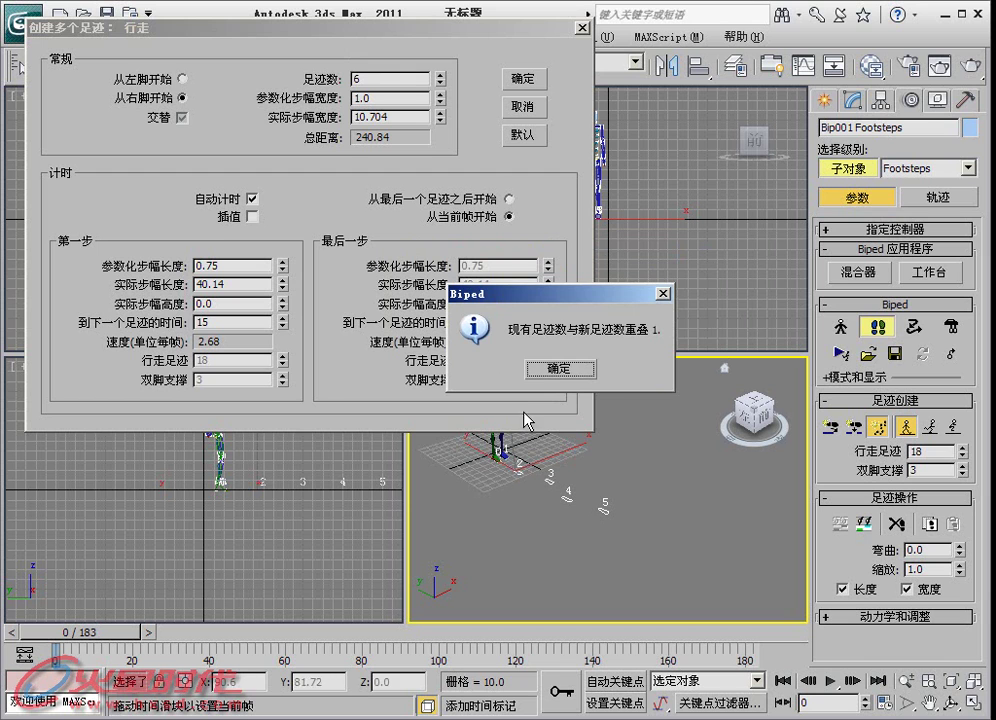
drag(528, 299, 329, 418)
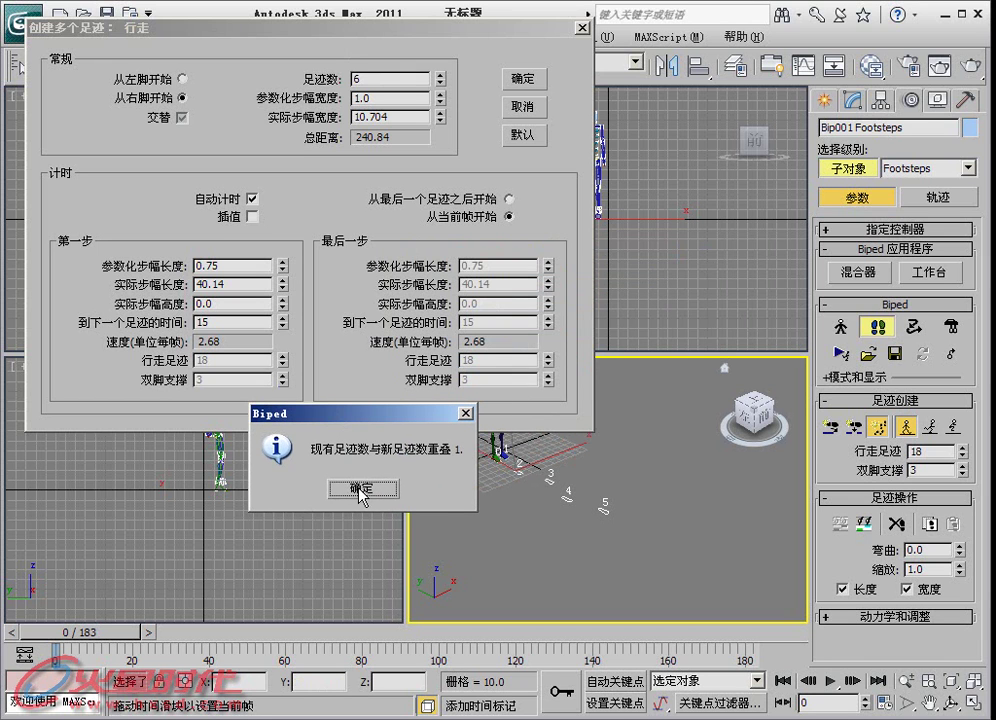
click(363, 489)
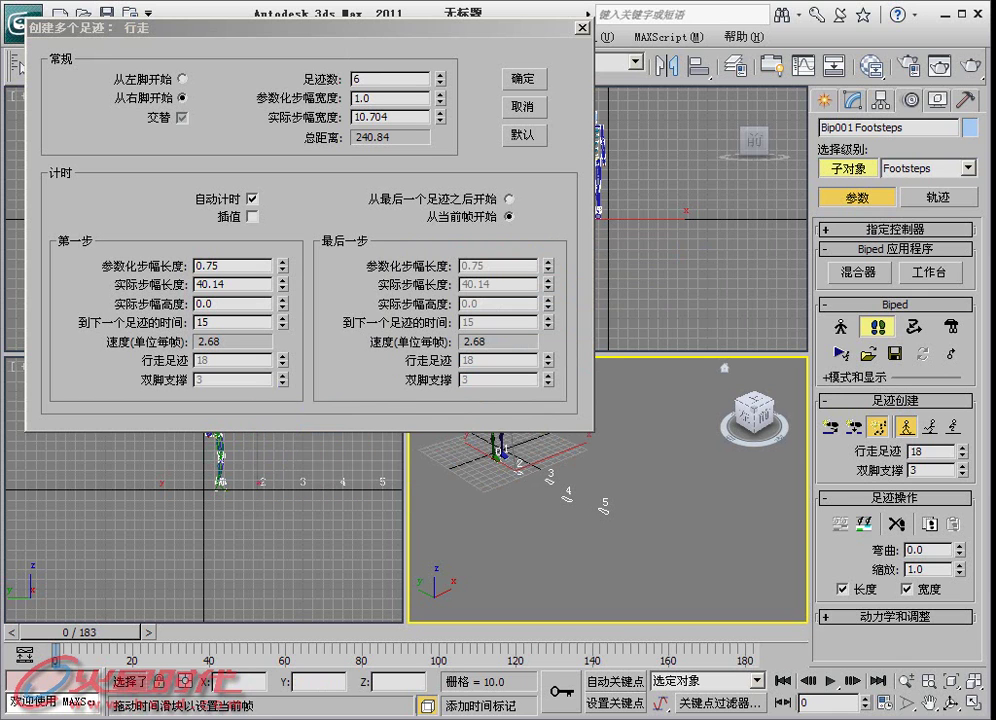
click(534, 112)
drag(100, 632, 393, 648)
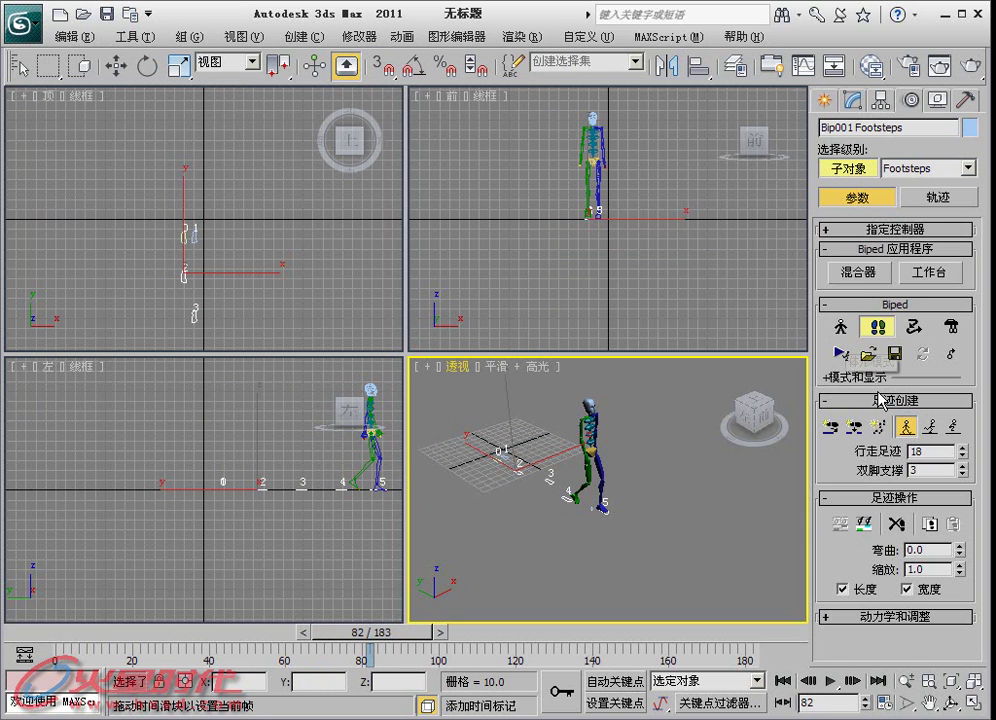
- Create six more walk footsteps starting at the current frame 82
click(877, 424)
drag(563, 95, 314, 42)
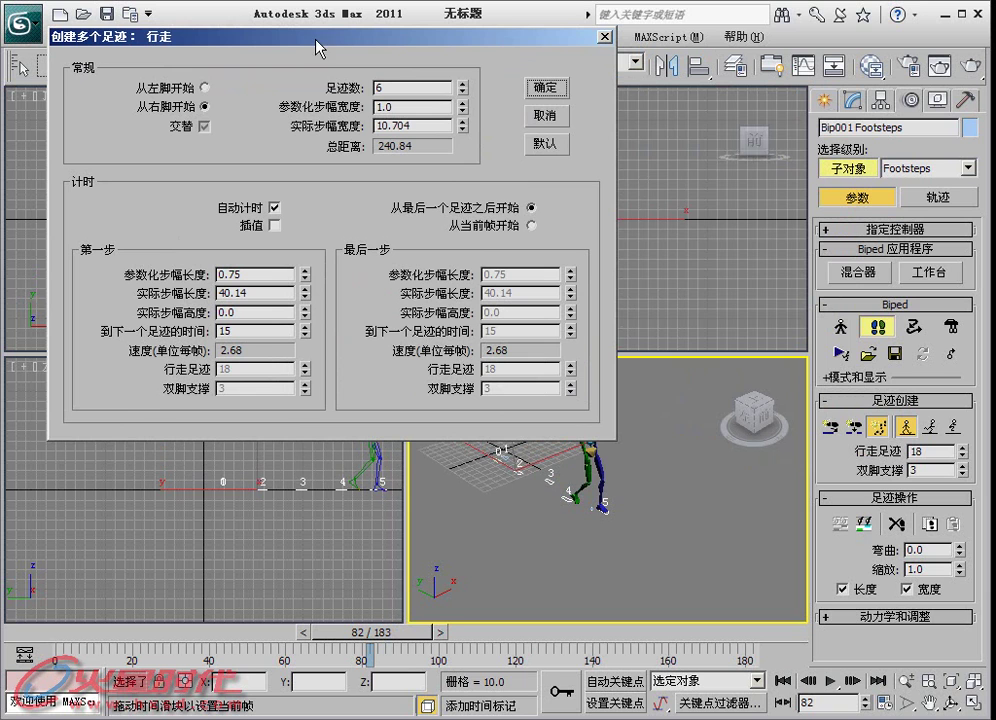
click(531, 226)
click(546, 90)
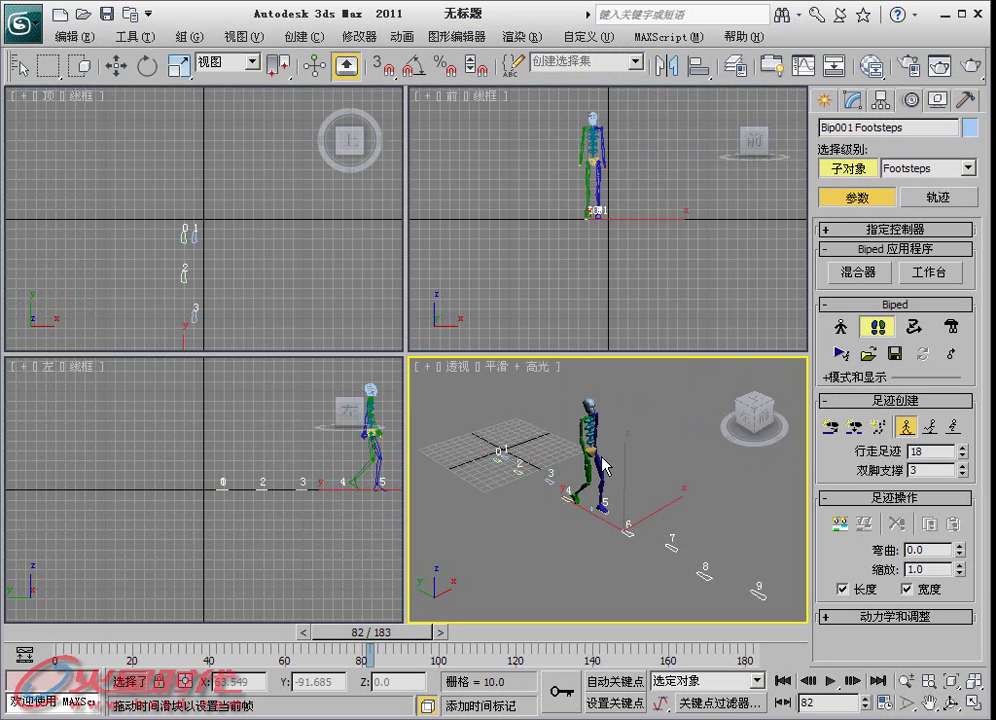
- Generate keys for the new inactive footsteps and scrub back to frame 9
mouse_move(660, 549)
middle_down()
mouse_move(620, 511)
mouse_move(620, 522)
middle_up()
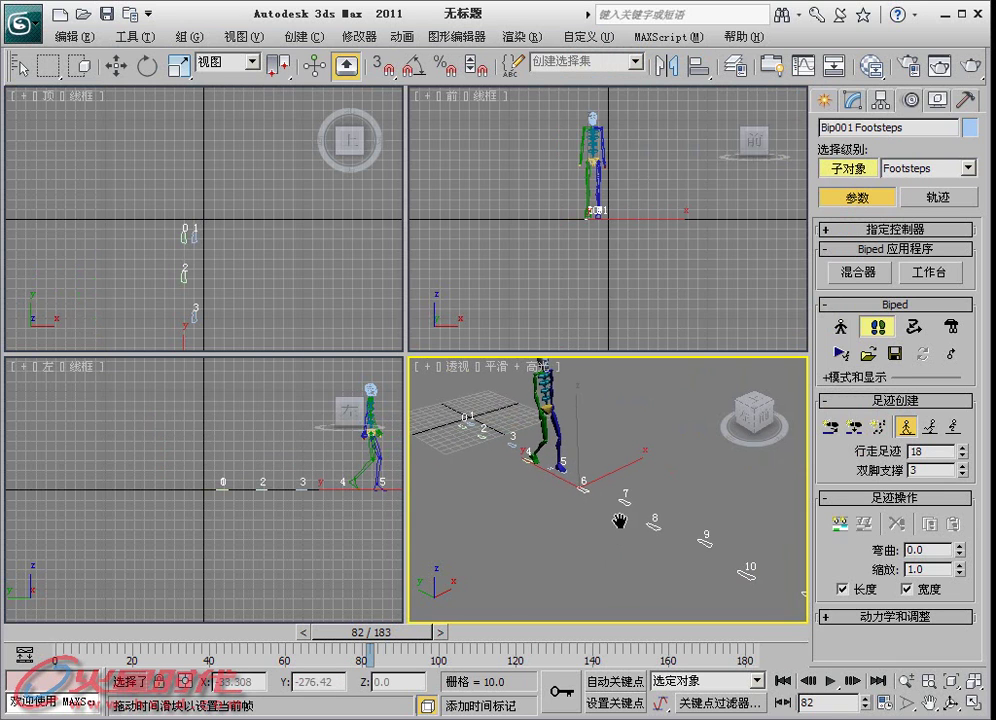
click(846, 535)
mouse_move(370, 632)
mouse_down()
mouse_move(113, 632)
mouse_move(583, 642)
mouse_move(333, 625)
mouse_move(120, 595)
mouse_up()
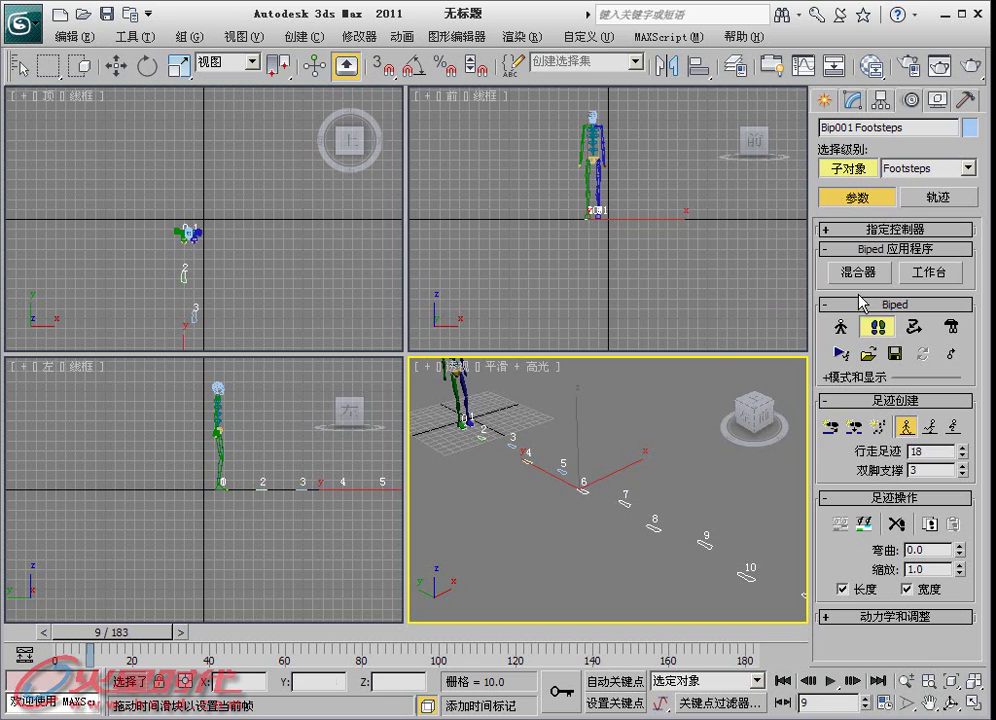
- Create a new Bip001 biped by drawing it upright on the perspective grid
scroll(735, 425, down, 1)
scroll(735, 430, down, 3)
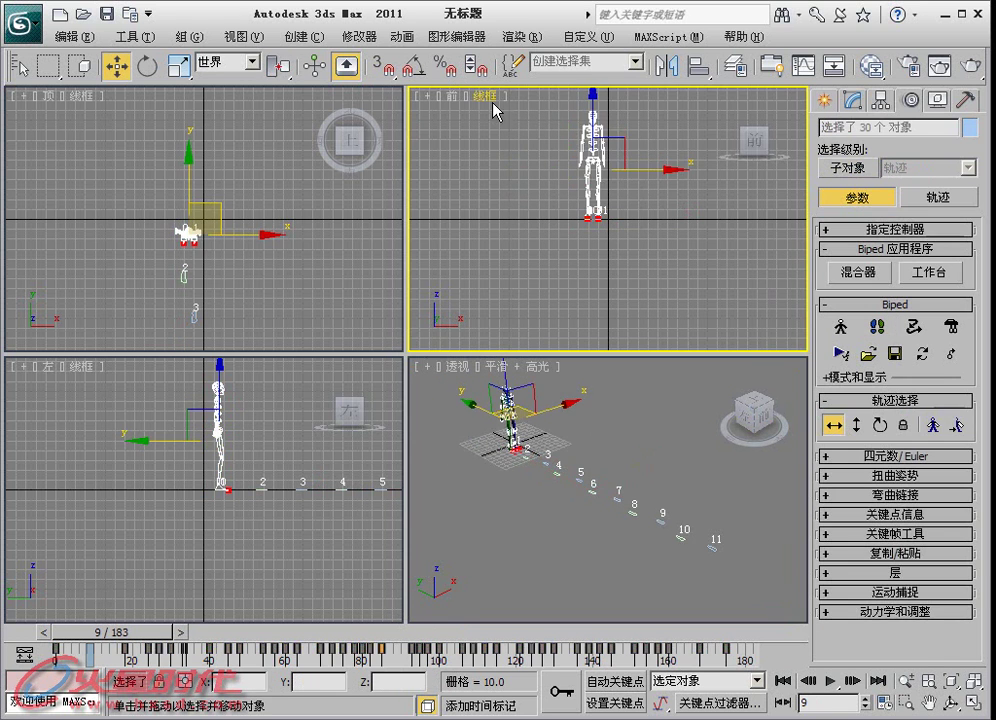
click(822, 100)
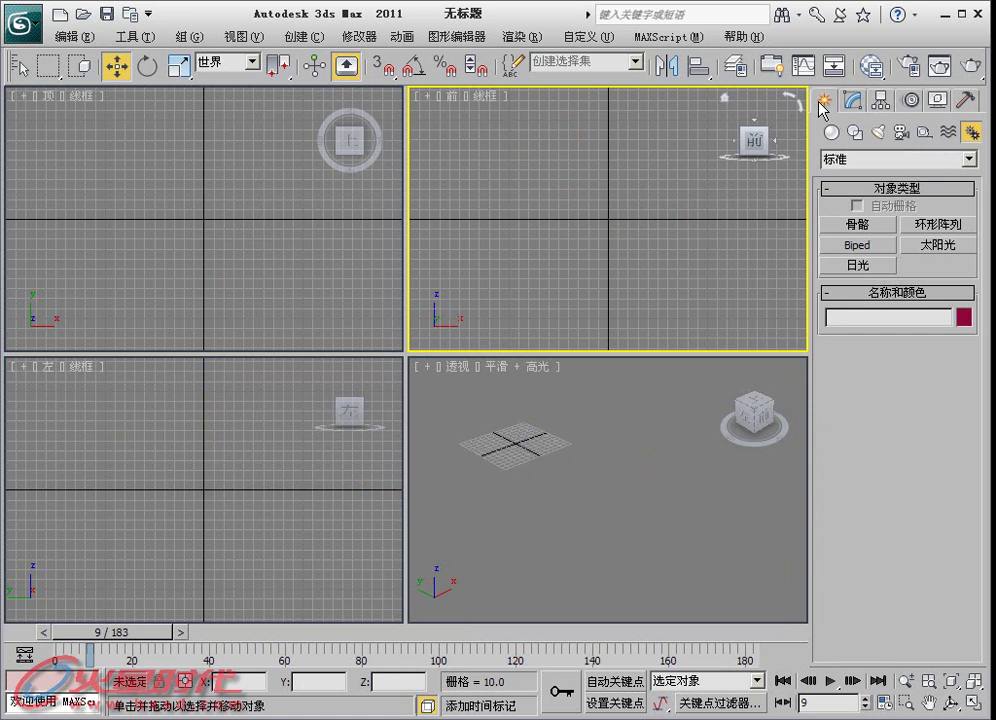
click(883, 248)
middle_drag(558, 515, 630, 553)
scroll(582, 542, up, 2)
scroll(584, 533, up, 2)
drag(557, 537, 557, 420)
- Turn on Footstep Mode for the new biped in the Motion panel
key(w)
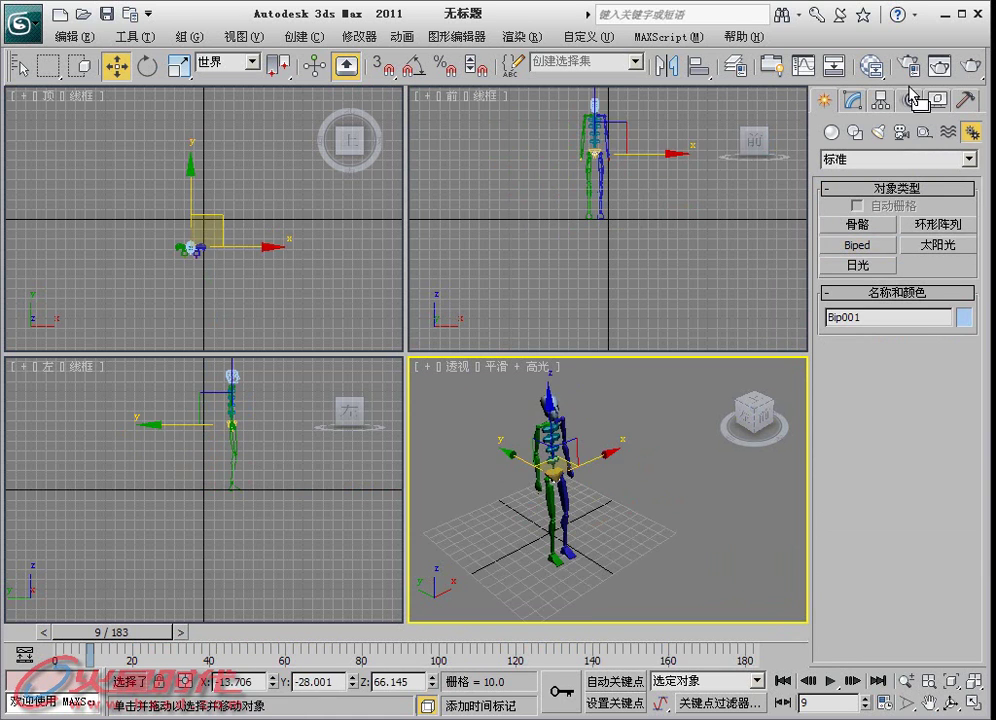
click(910, 100)
click(877, 326)
- Review the walk-footsteps dialog, switching Auto Timing off and checking the Walk Footstep value 18
click(877, 425)
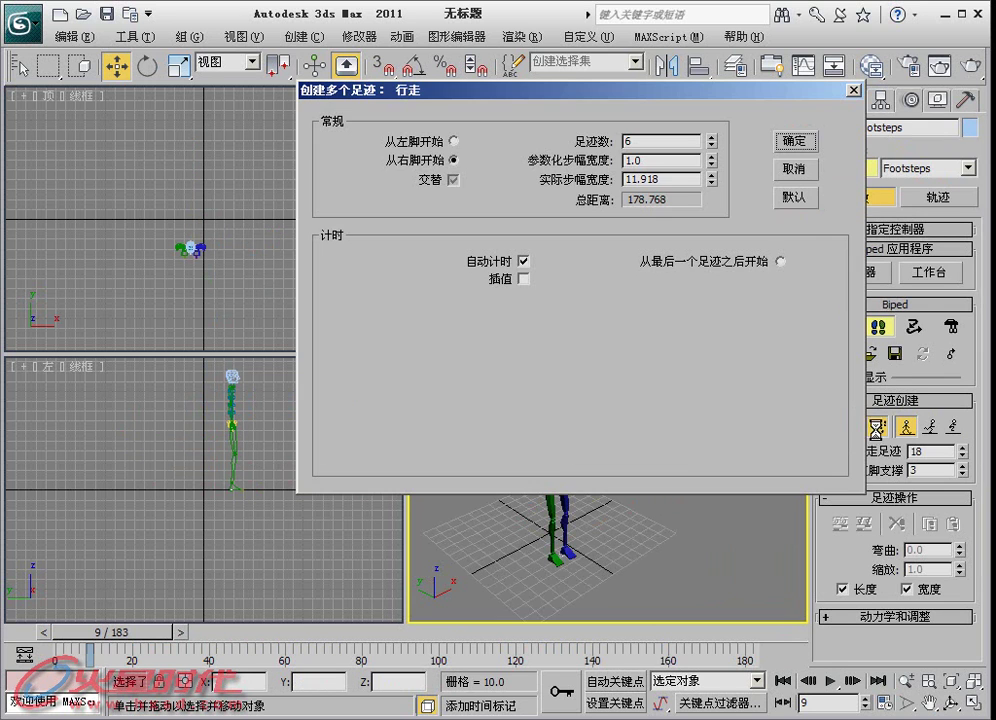
drag(640, 92, 380, 38)
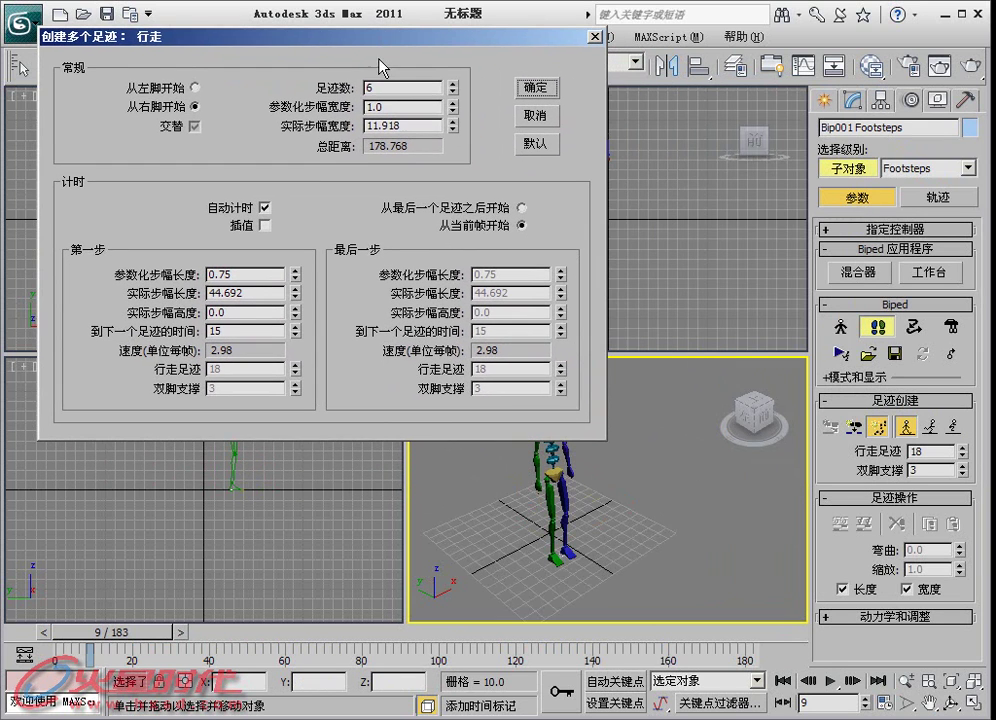
click(264, 208)
click(264, 208)
click(264, 208)
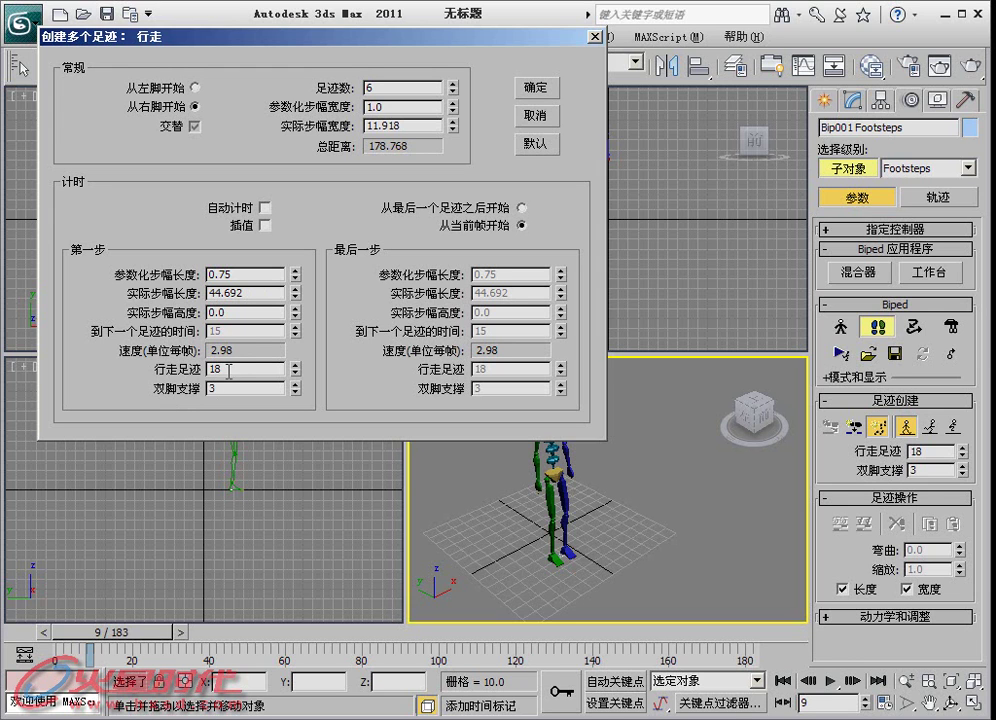
mouse_move(220, 367)
mouse_down()
mouse_move(206, 372)
mouse_move(207, 388)
mouse_up()
drag(220, 369, 166, 370)
- Cancel the footstep dialog and clone the biped to the right as Bip002
click(533, 117)
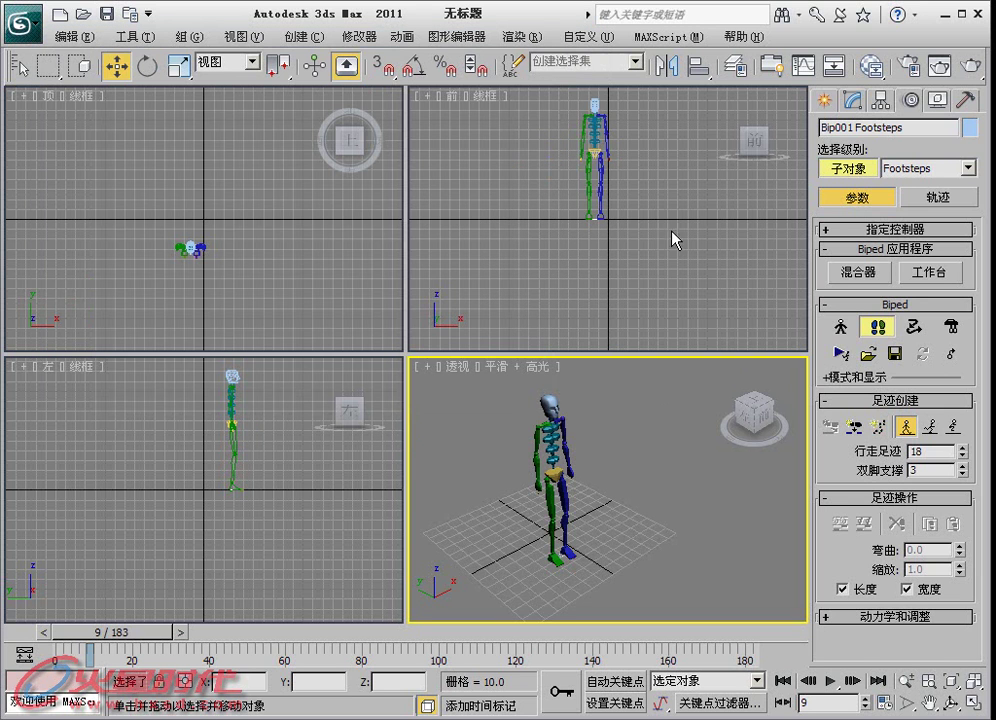
click(876, 326)
click(605, 238)
shift+drag(615, 182, 683, 197)
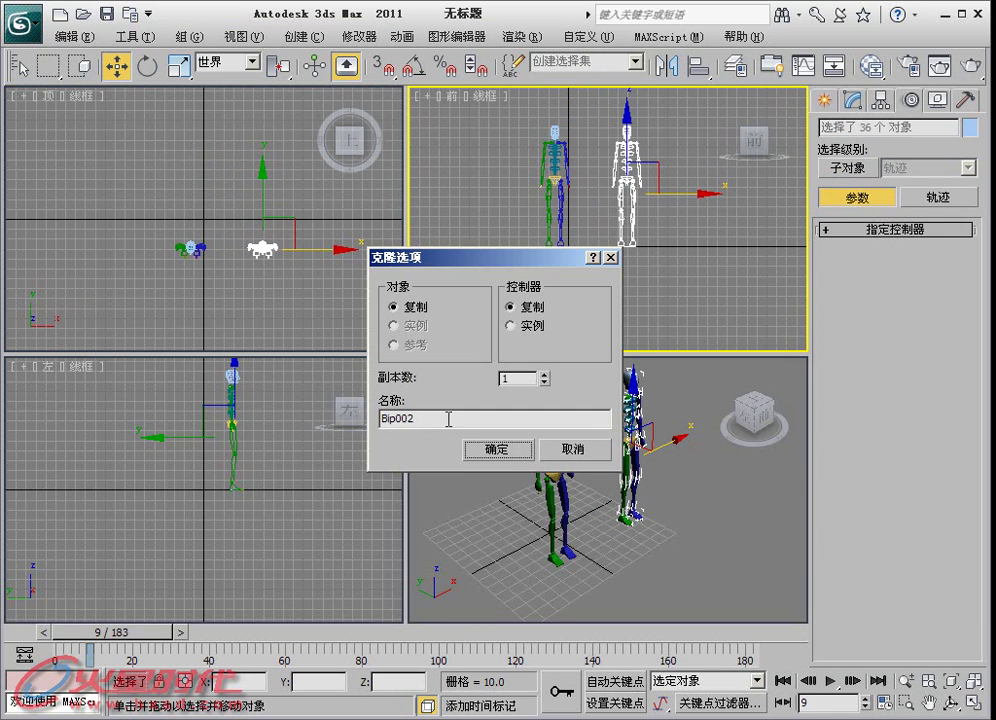
click(495, 449)
alt+middle_drag(519, 448, 555, 473)
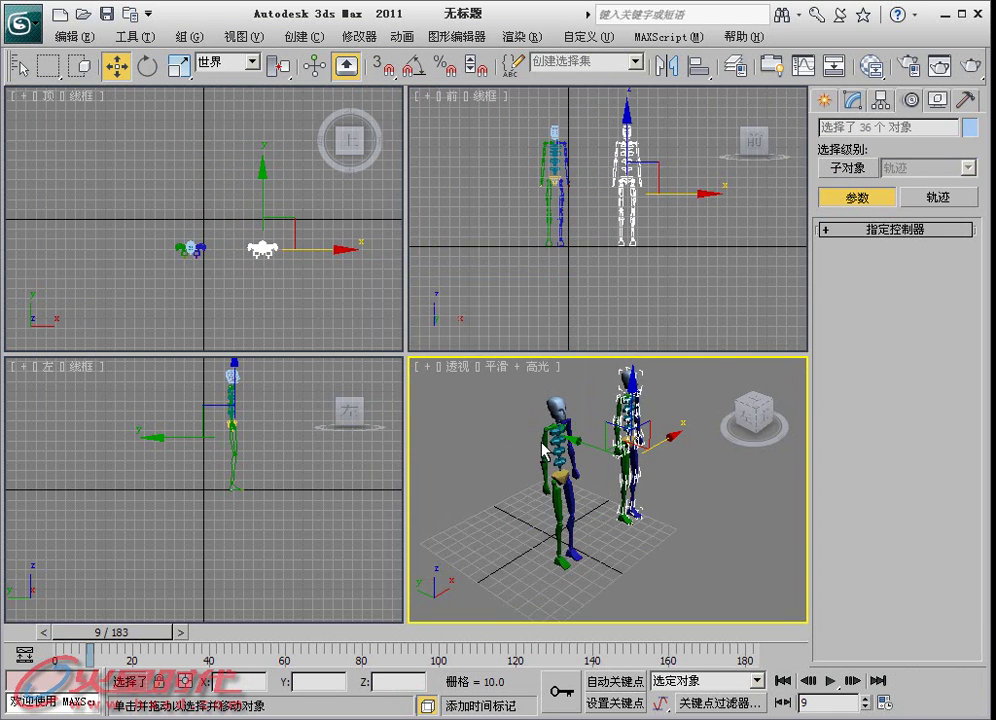
- Select Bip001, enable Footstep Mode, and bring up its multiple walk footsteps settings
click(548, 482)
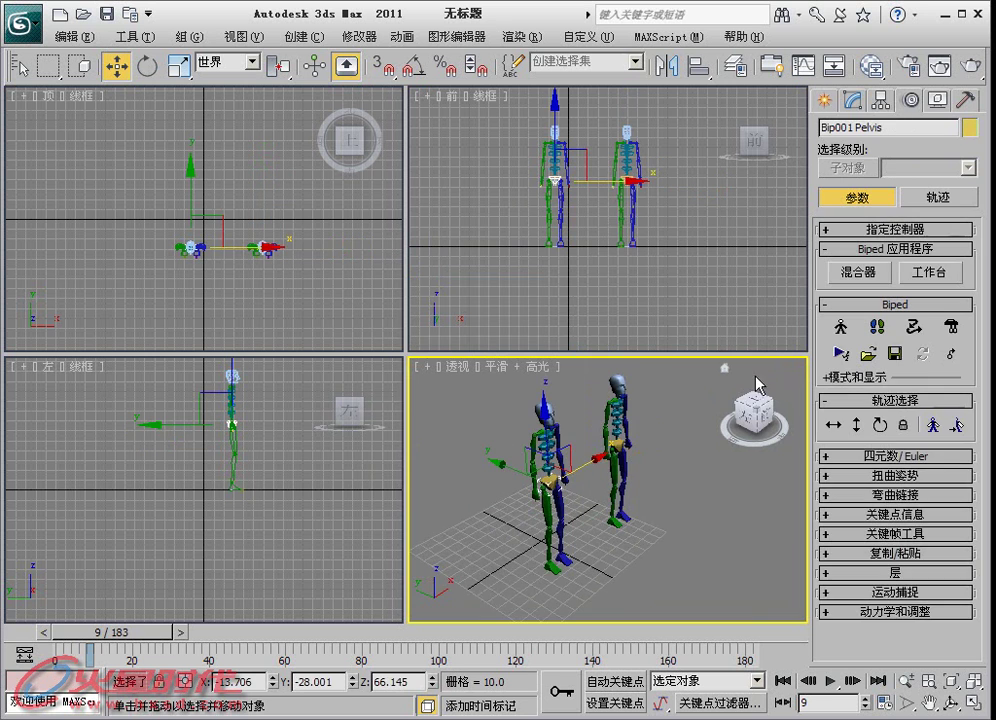
click(876, 327)
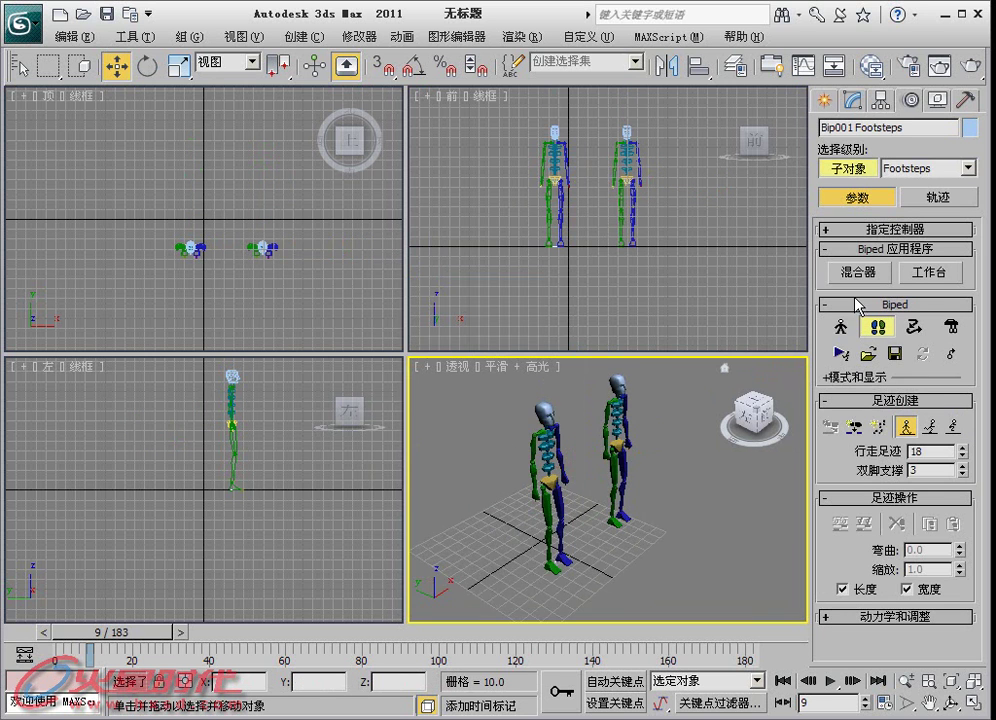
click(877, 426)
drag(685, 85, 435, 26)
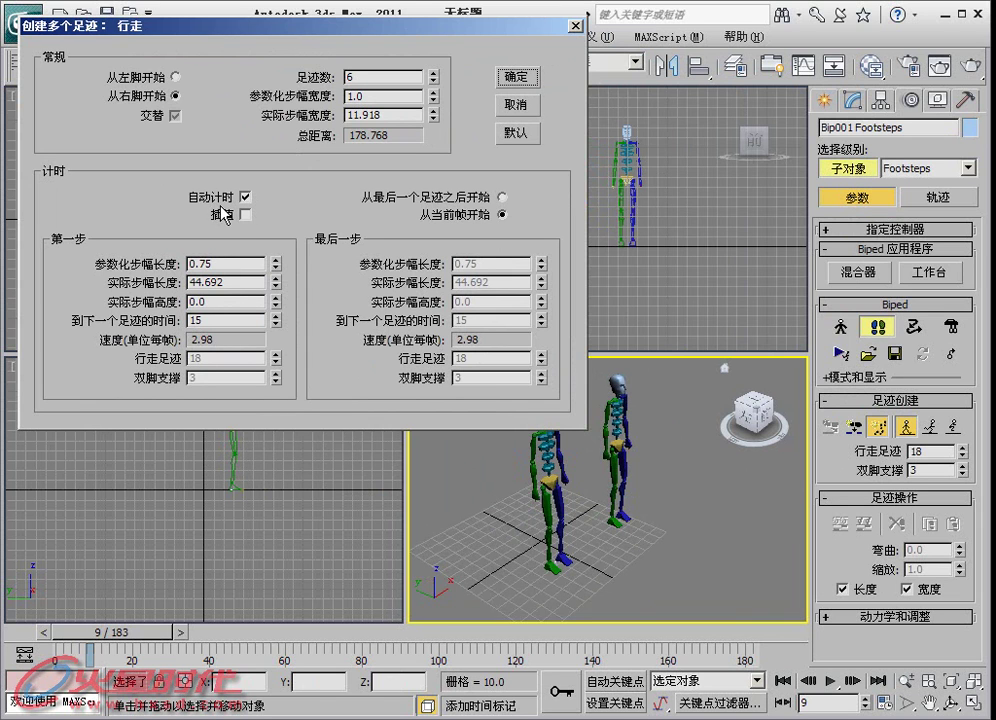
- Create Bip001's six walk footsteps with Auto Timing off and generate their keys
click(244, 197)
click(516, 77)
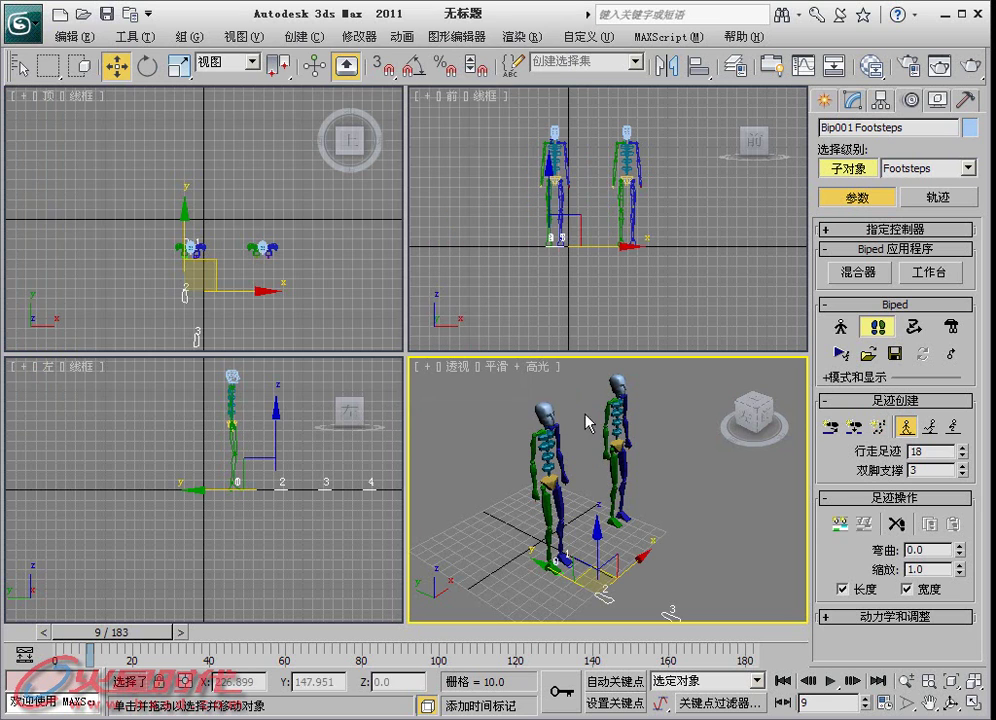
click(845, 530)
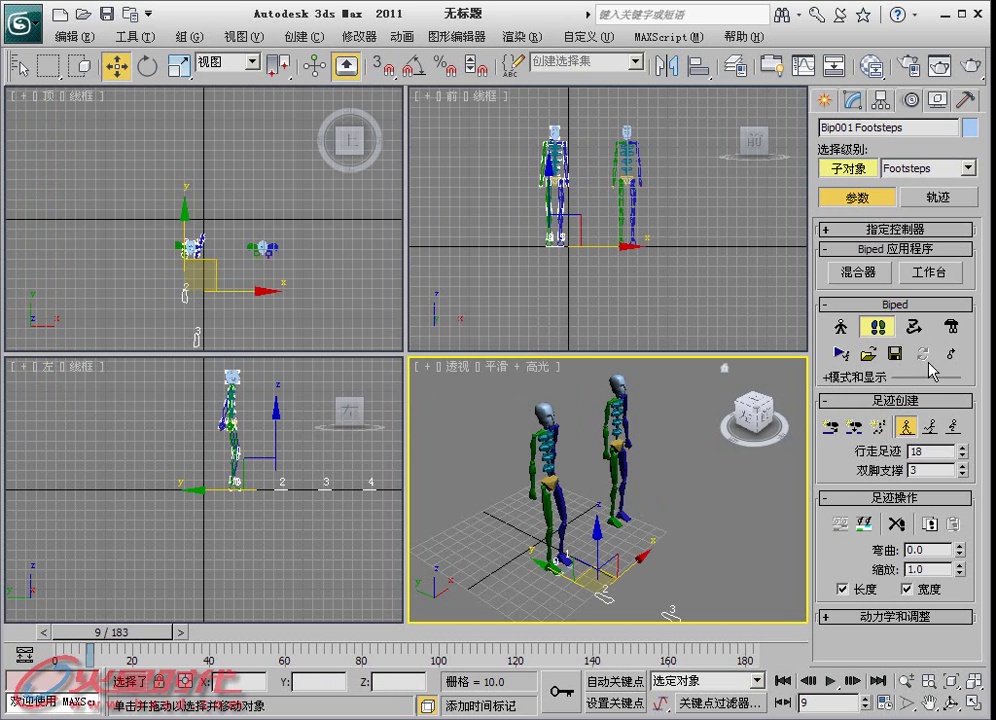
- Give Bip002 six walk footsteps with 30 frames per walking step
click(615, 442)
click(615, 442)
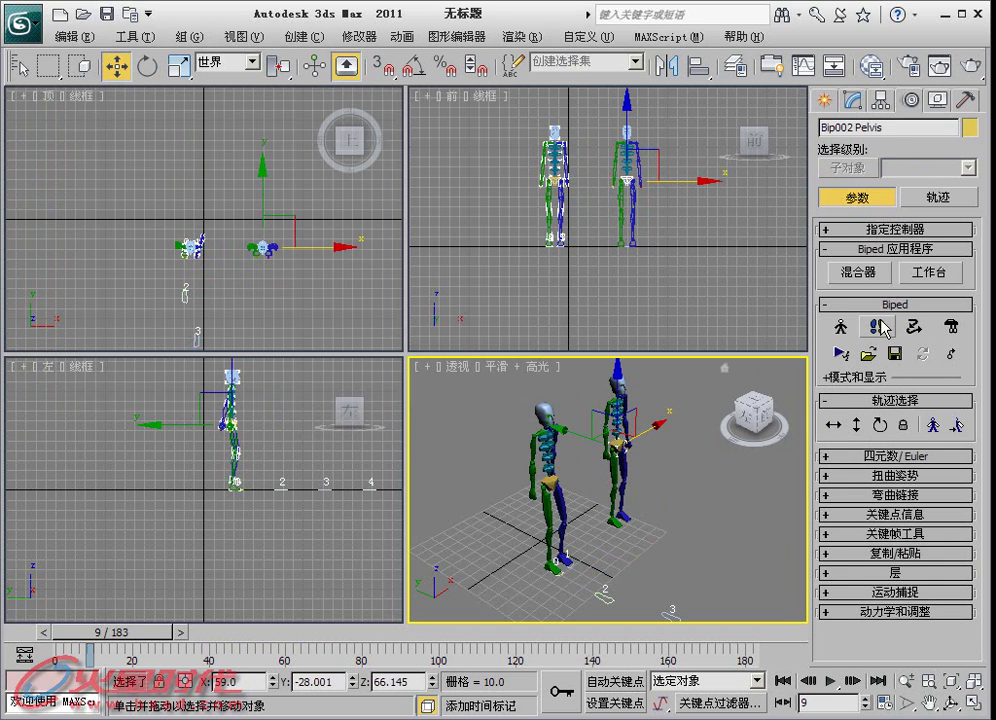
click(877, 326)
click(878, 427)
drag(609, 92, 354, 87)
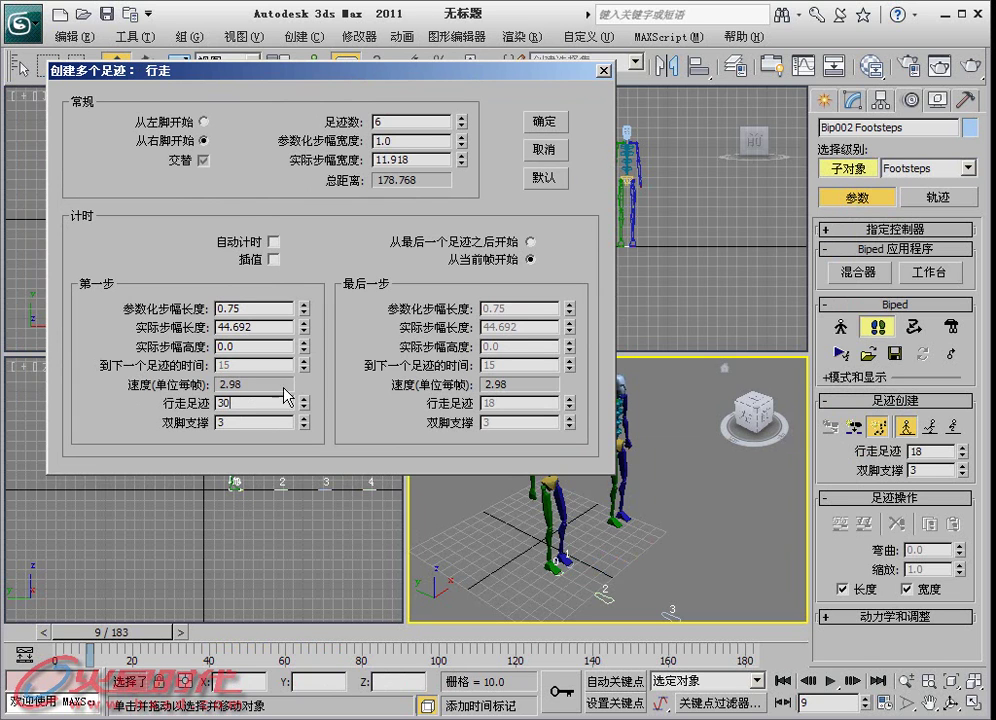
click(540, 123)
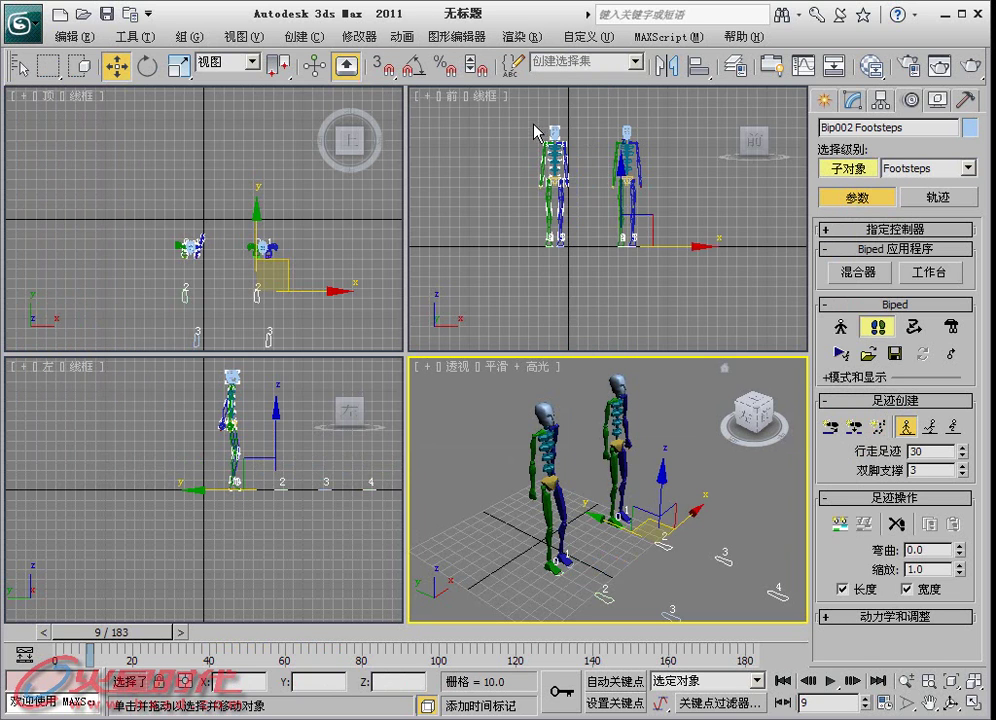
- Generate keys for Bip002's footsteps and scrub the timeline to watch both bipeds walk
click(838, 523)
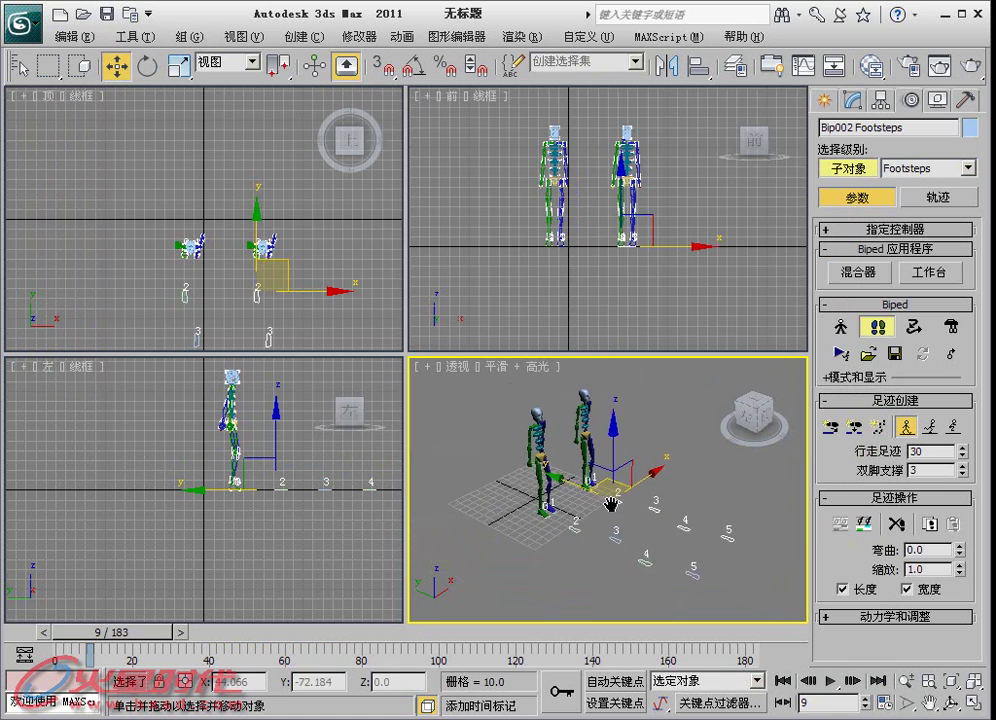
scroll(590, 522, down, 3)
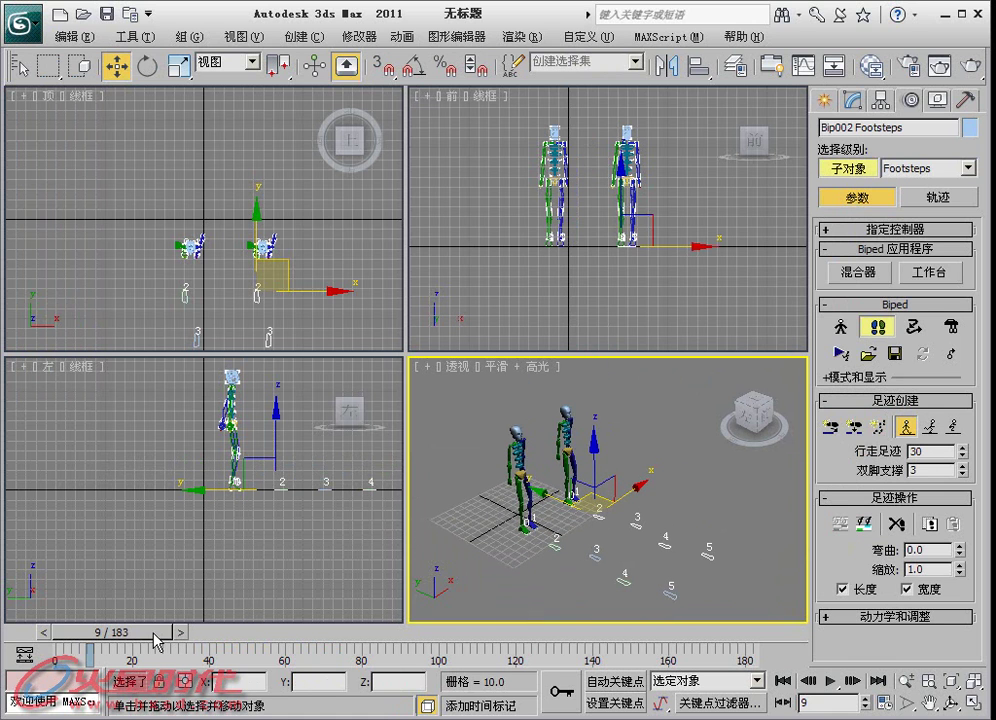
drag(165, 641, 370, 648)
key(w)
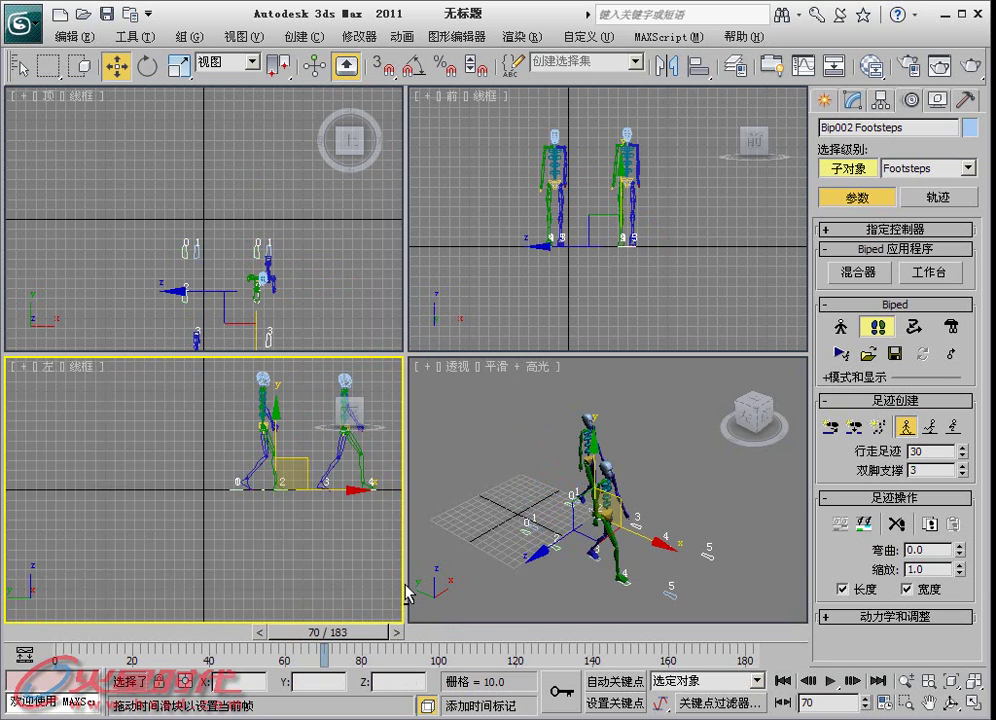
mouse_move(324, 636)
mouse_down()
mouse_move(362, 636)
mouse_move(222, 634)
mouse_move(363, 636)
mouse_up()
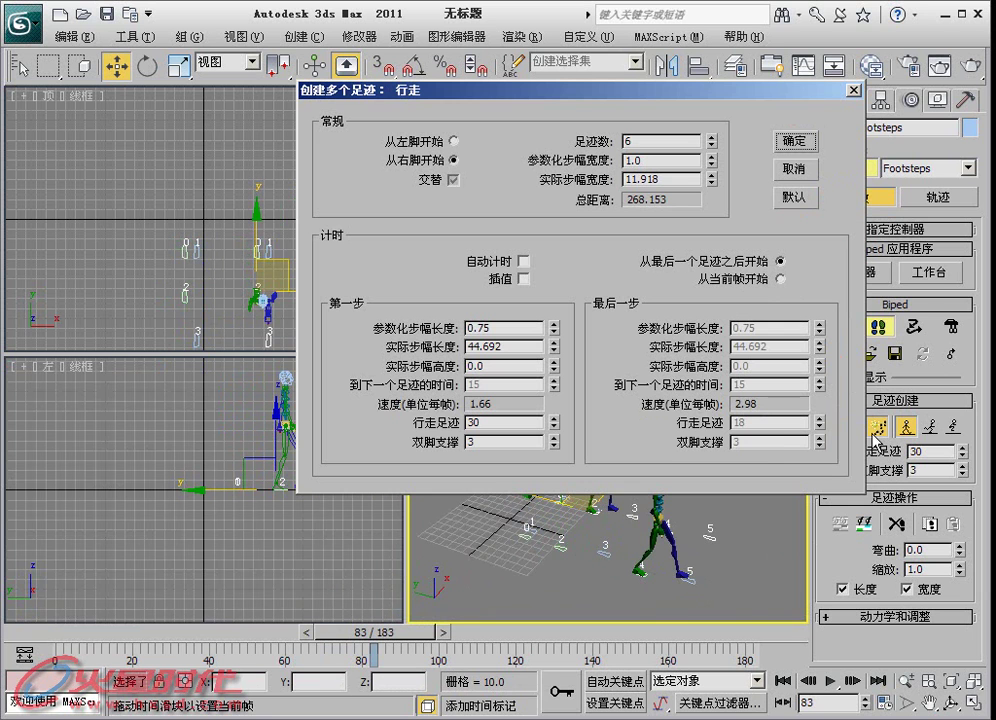
- Close the walk-footsteps dialog without changes and scrub the animation back
drag(585, 100, 293, 47)
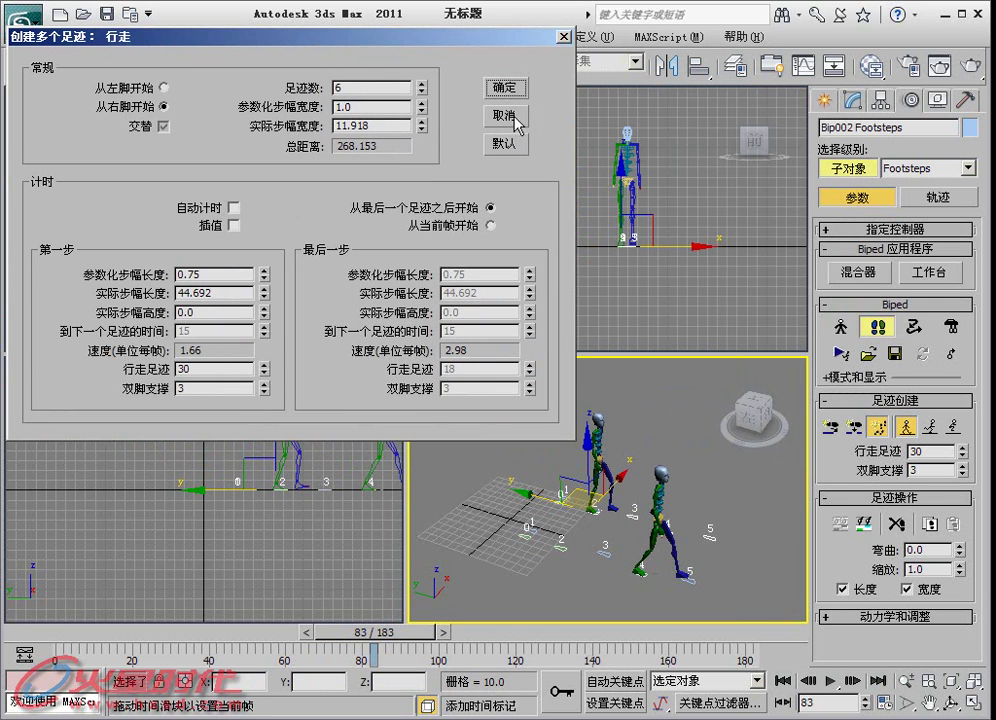
click(514, 117)
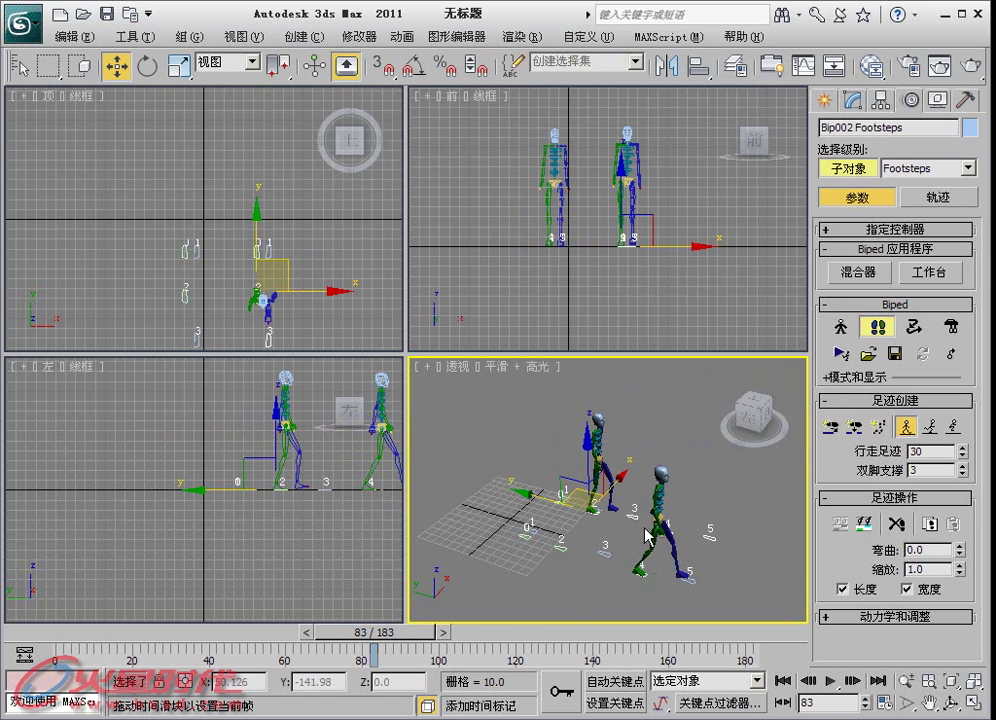
mouse_move(372, 632)
mouse_down()
mouse_move(415, 640)
mouse_move(196, 638)
mouse_move(86, 625)
mouse_move(50, 638)
mouse_up()
key(w)
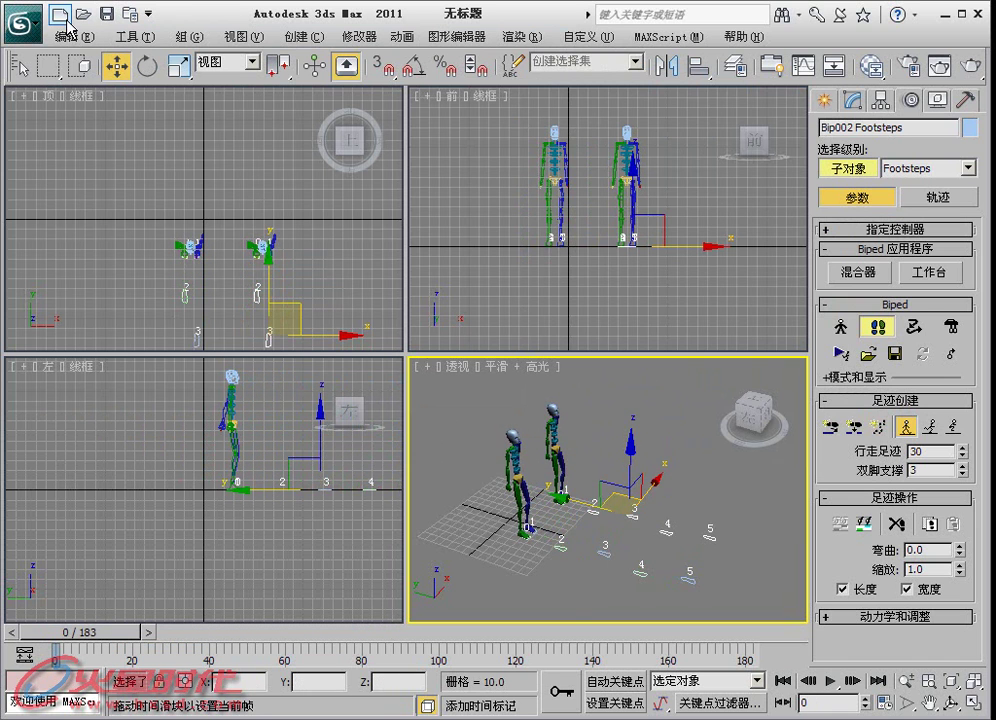
- Reset 3ds Max to an empty scene without saving, then pick Systems > Biped
click(22, 22)
click(75, 107)
click(487, 425)
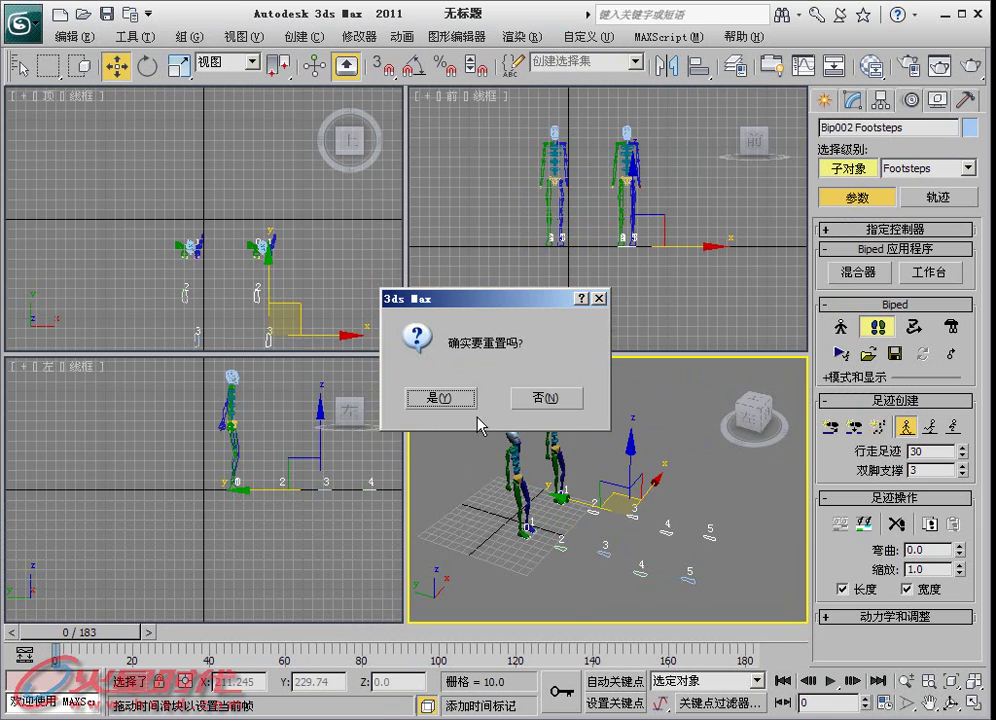
key(Return)
click(971, 133)
click(870, 246)
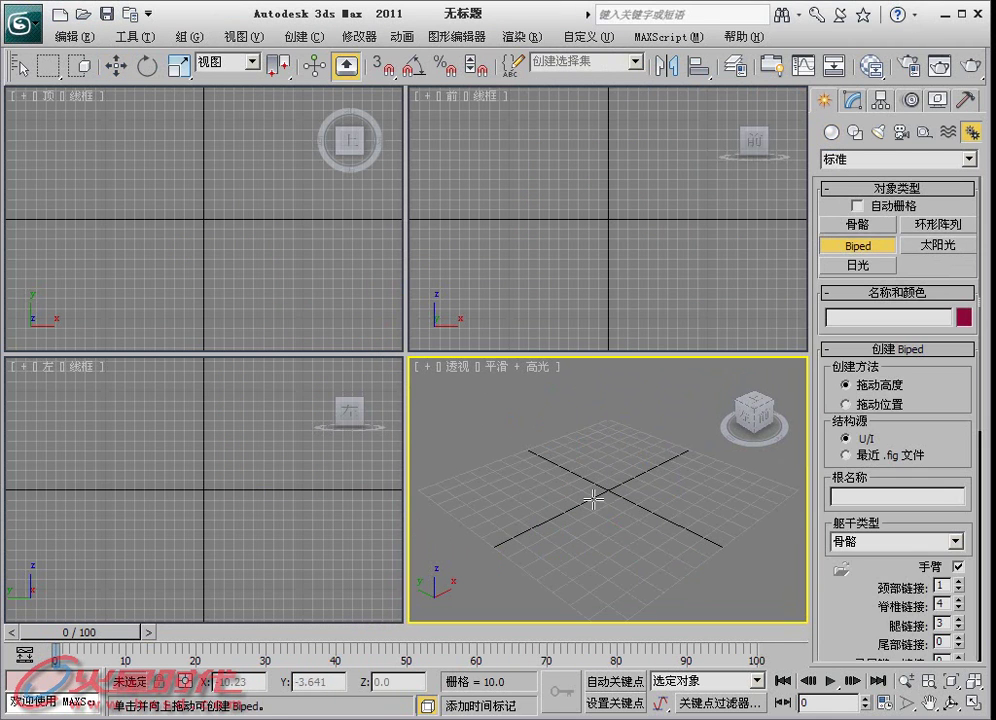
- Create a biped at the grid centre and Shift-clone it into 2 copies to its right
drag(591, 505, 592, 365)
right_click(620, 168)
right_click(620, 168)
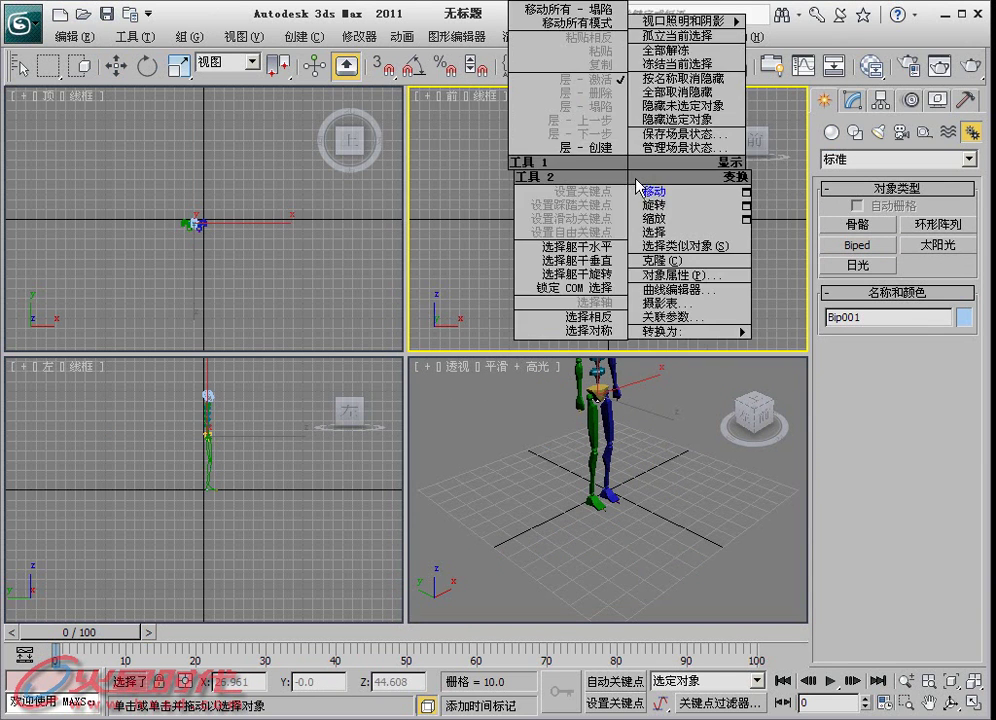
click(655, 196)
shift+drag(588, 196, 603, 220)
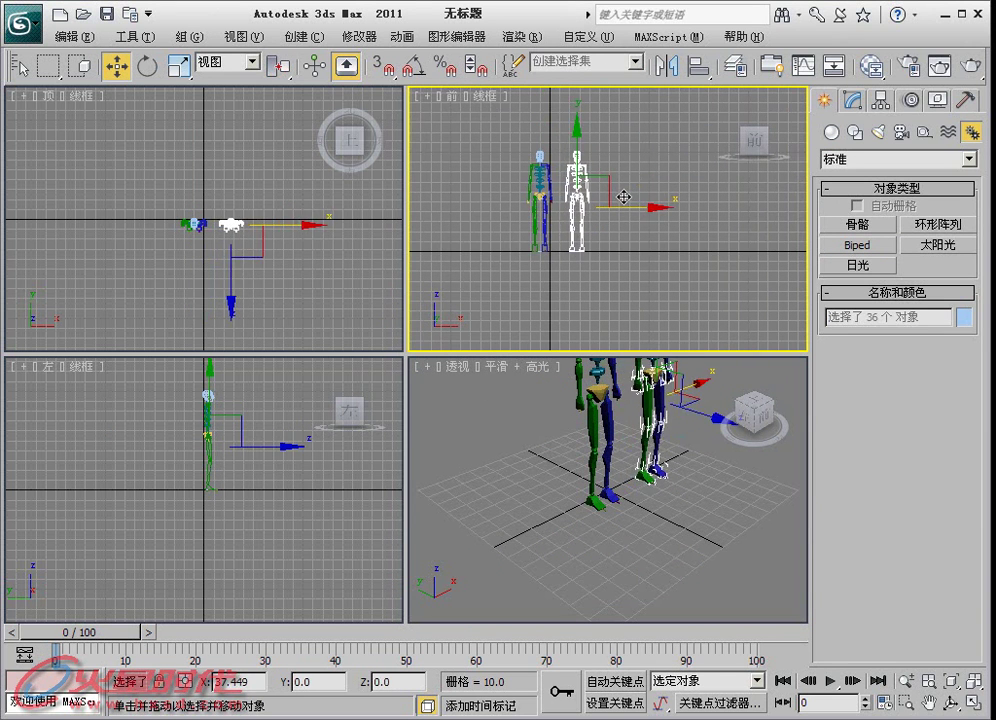
click(544, 375)
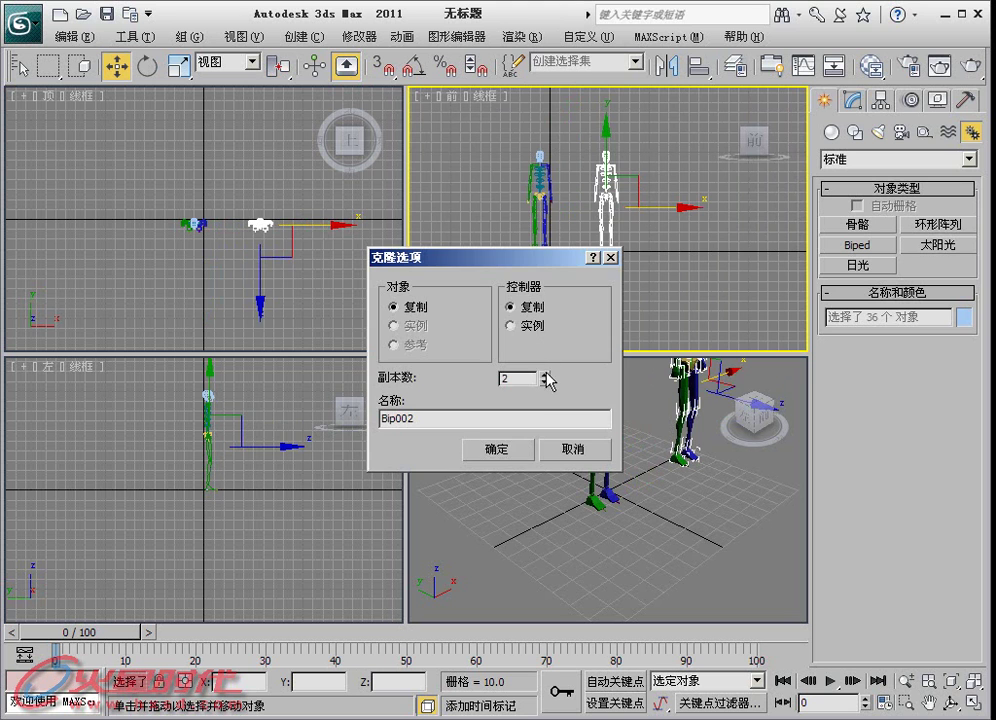
click(523, 451)
- Select the first biped, Bip001
scroll(511, 470, down, 4)
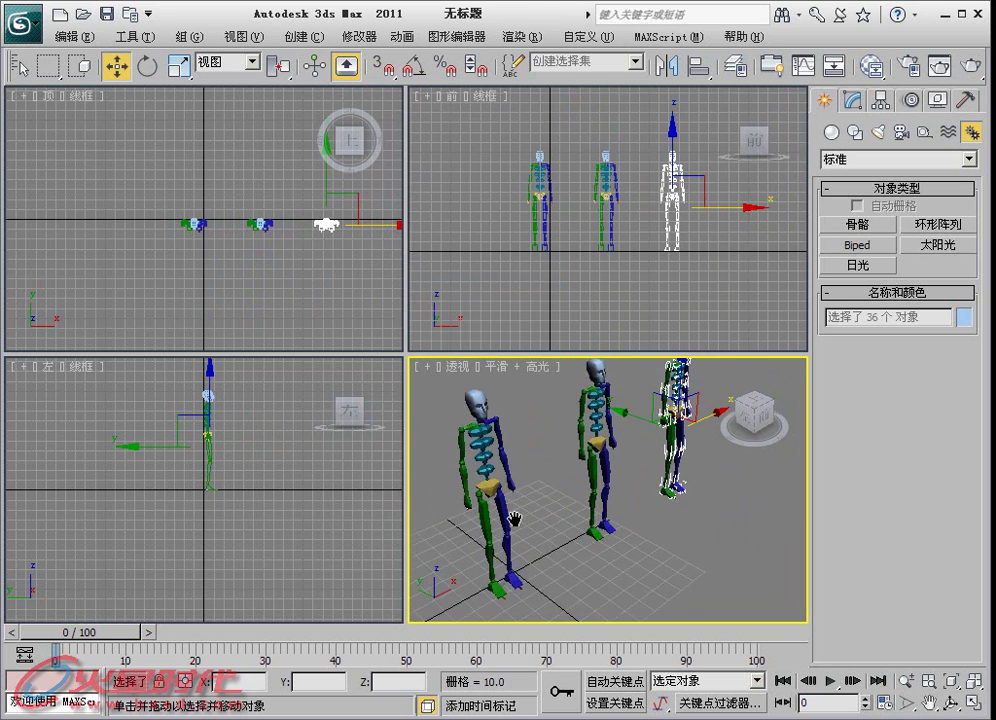
scroll(520, 510, down, 2)
click(530, 490)
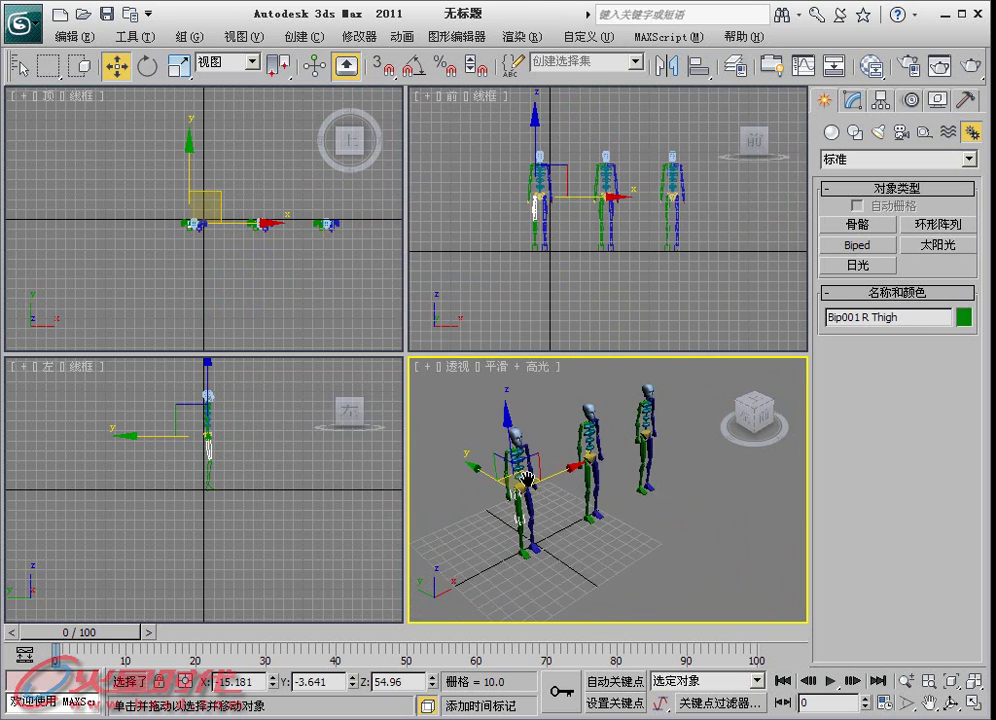
- In Footstep Mode, create 4 walking footsteps for Bip001 with the default 0.75 first-step stride
click(909, 99)
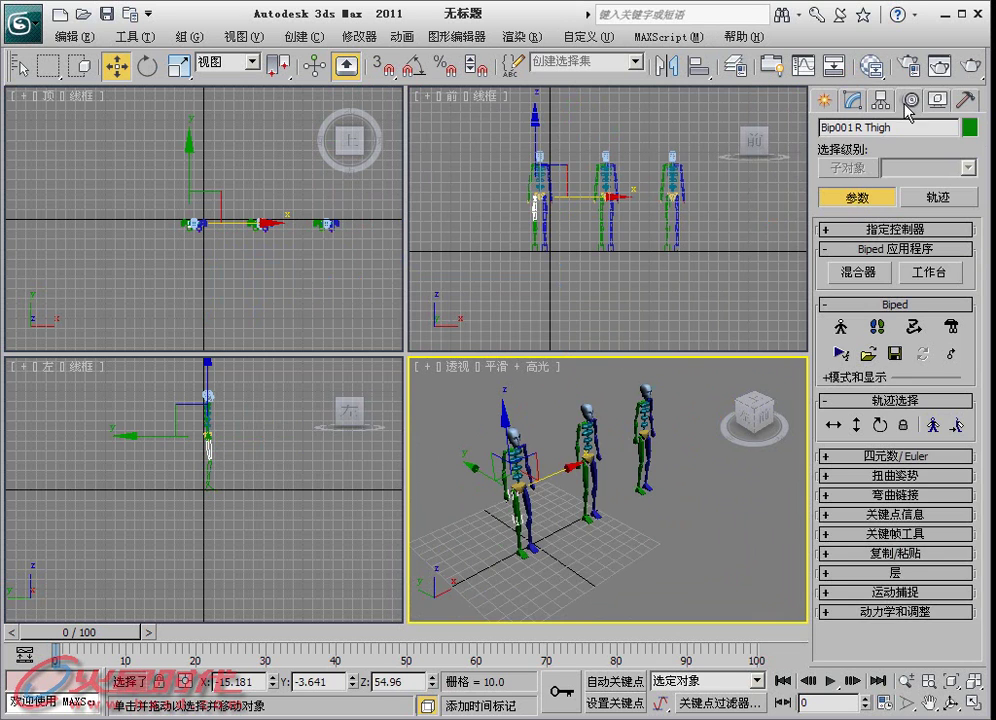
click(877, 326)
click(880, 429)
mouse_move(628, 97)
mouse_down()
mouse_move(288, 48)
mouse_move(413, 19)
mouse_move(405, 22)
mouse_up()
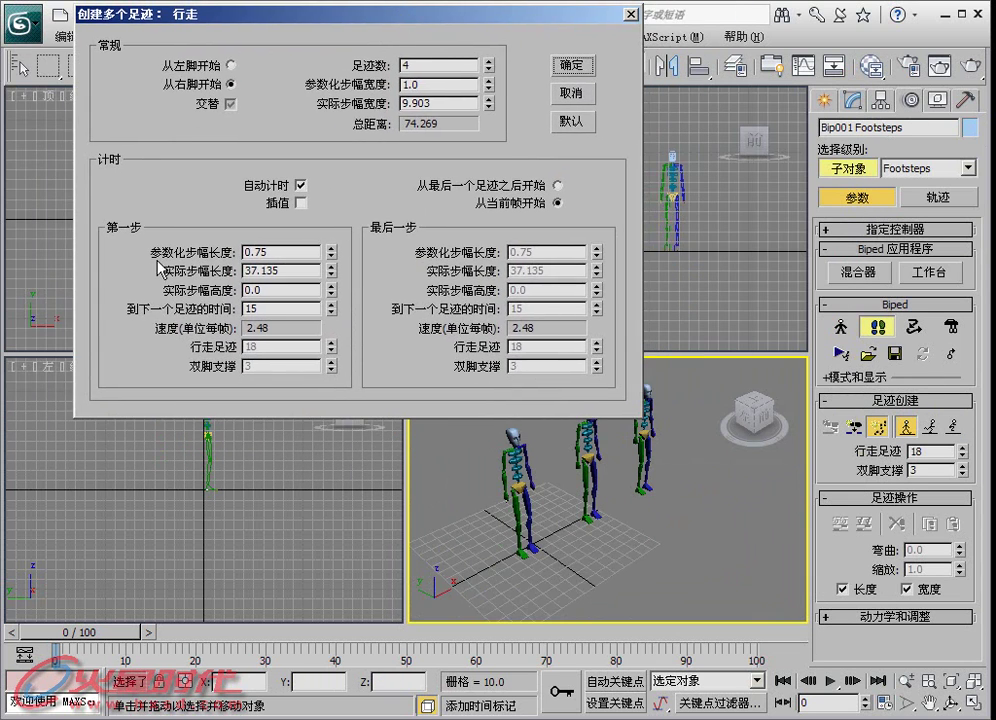
double_click(265, 256)
drag(297, 14, 282, 21)
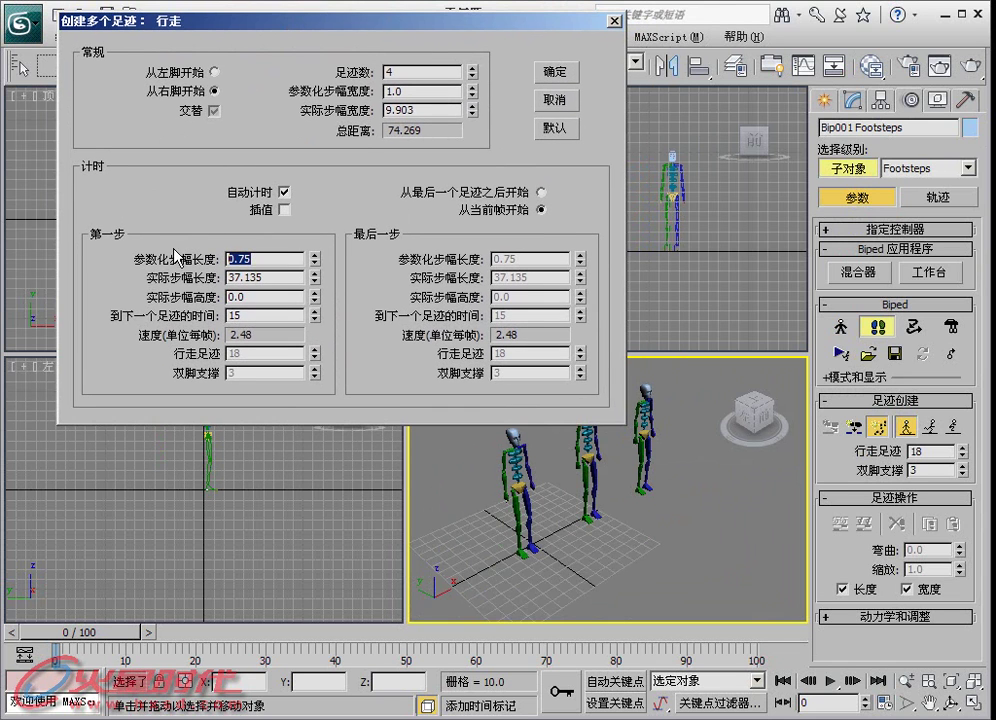
drag(224, 10, 216, 10)
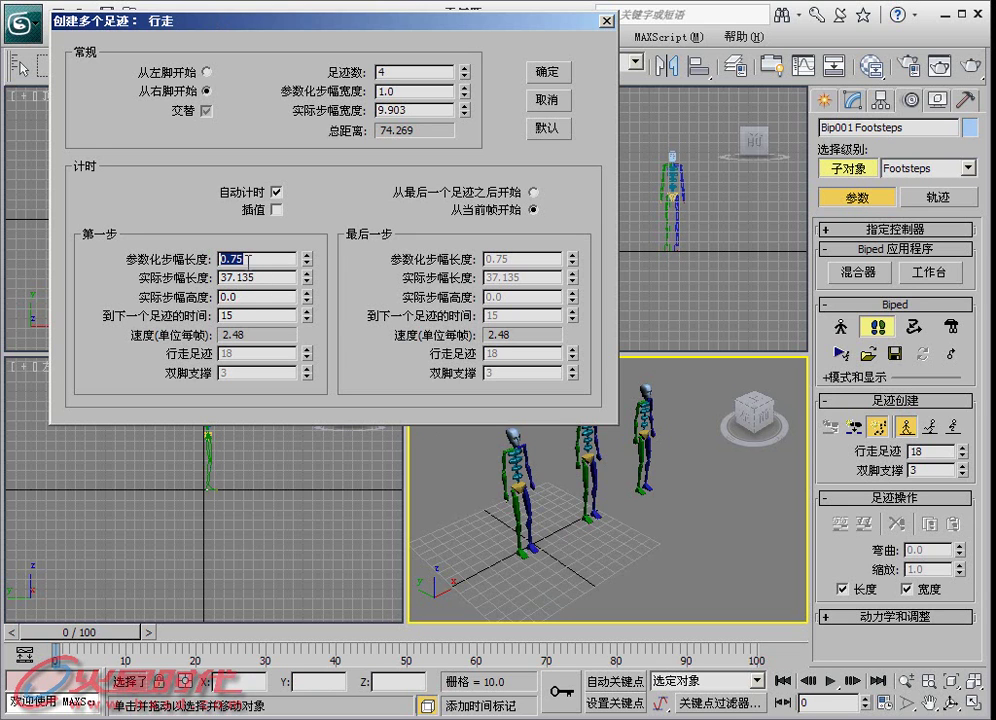
click(566, 74)
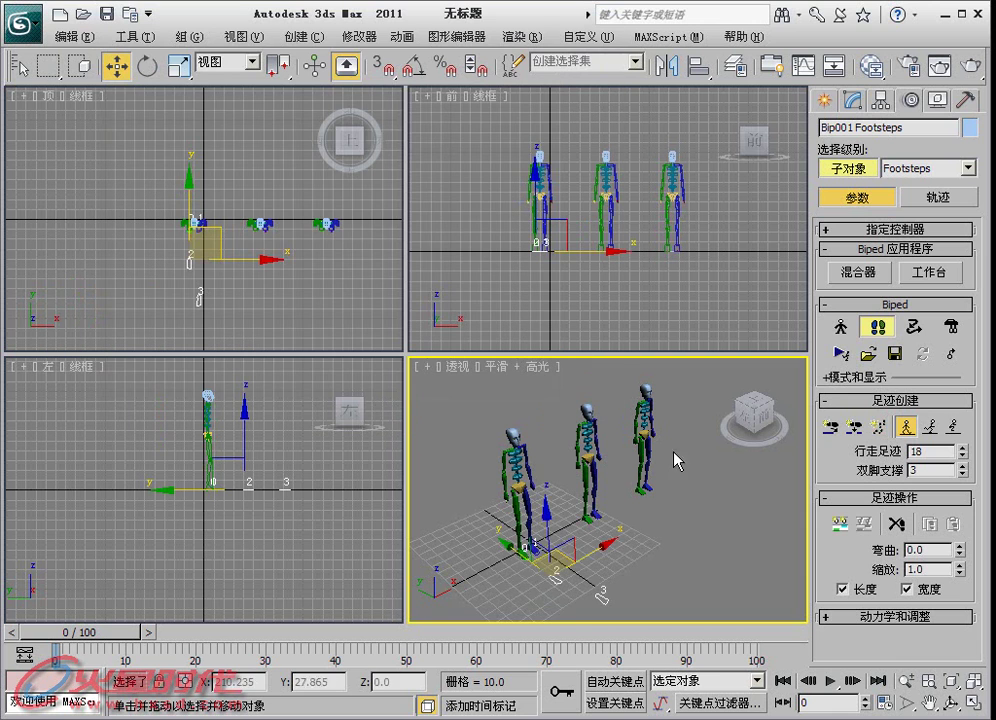
- Give Bip002 four in-place footsteps with a first-step stride length of 0, then select Bip003
click(875, 328)
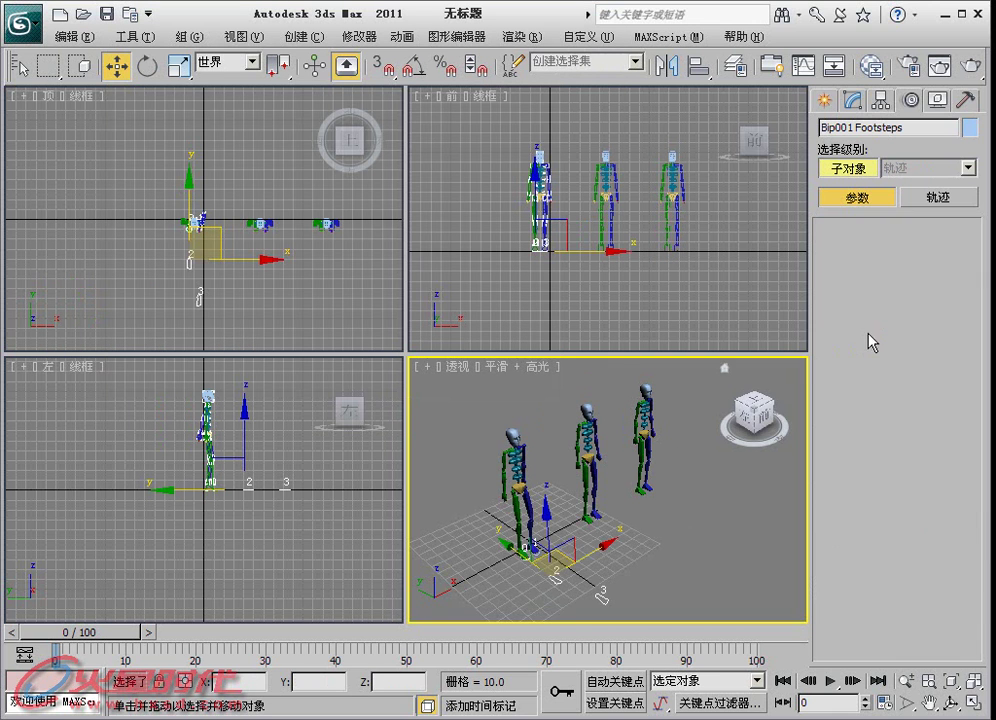
click(585, 487)
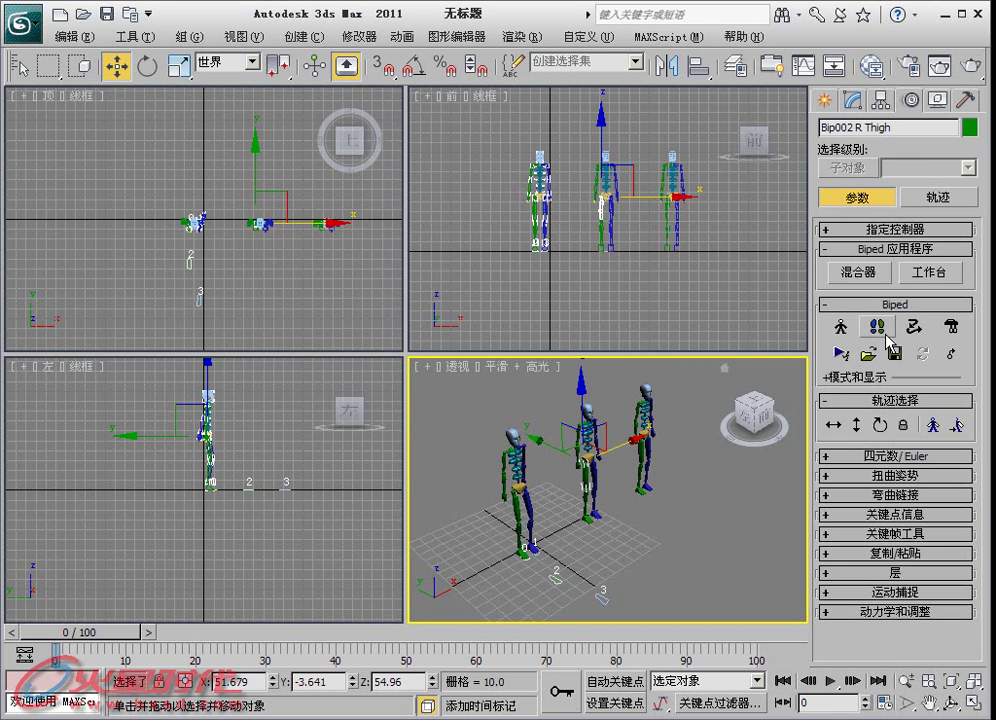
click(877, 326)
click(855, 428)
drag(593, 97, 394, 54)
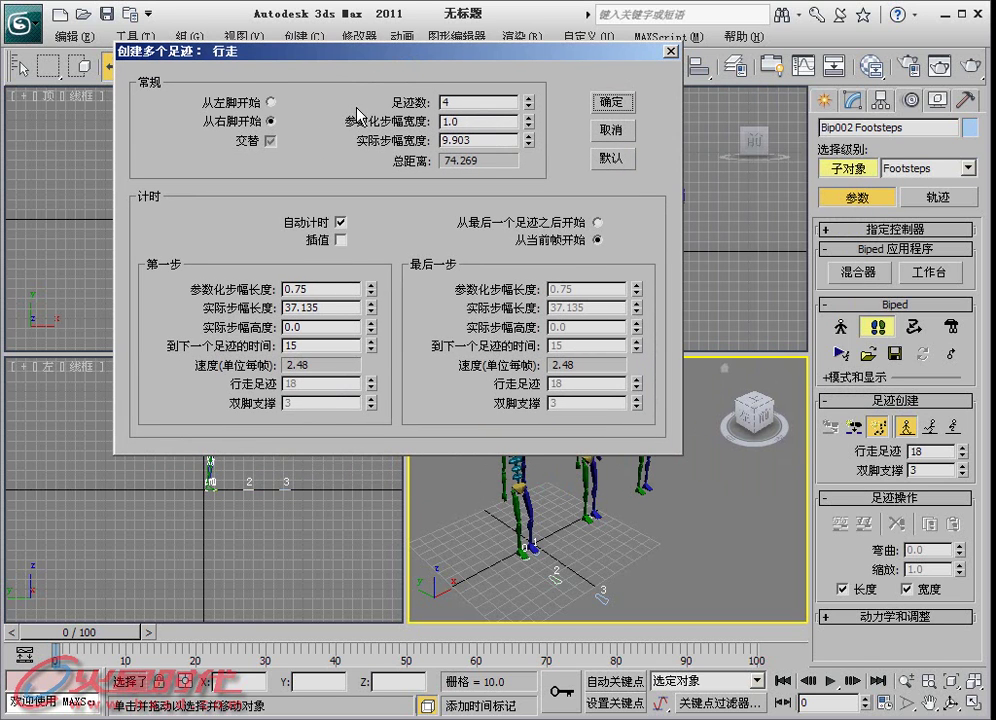
drag(310, 289, 260, 285)
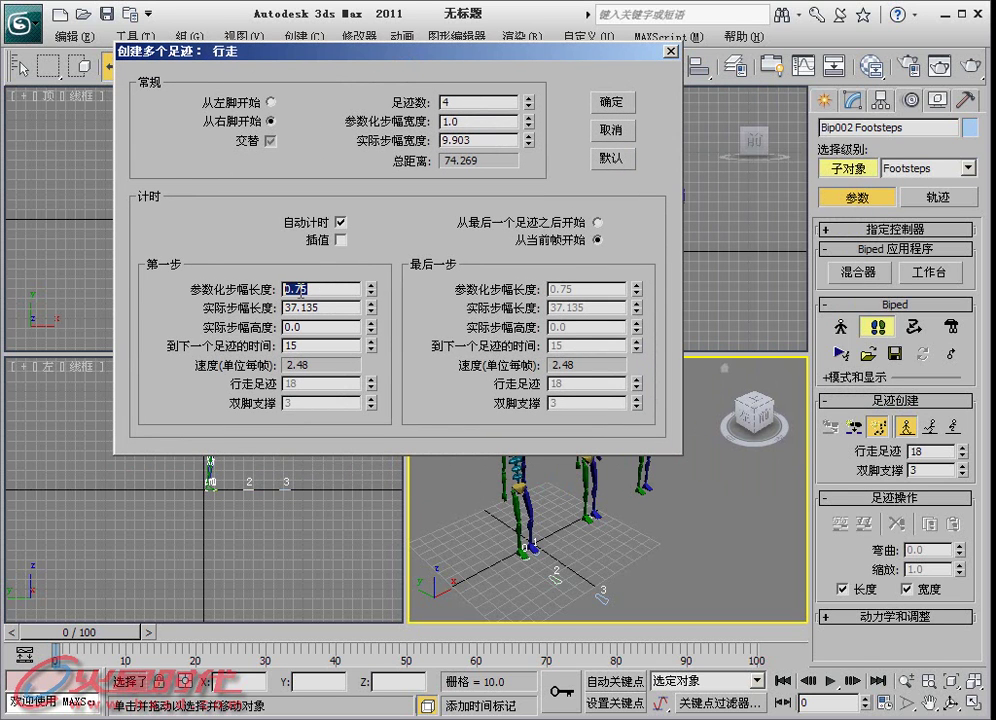
click(612, 102)
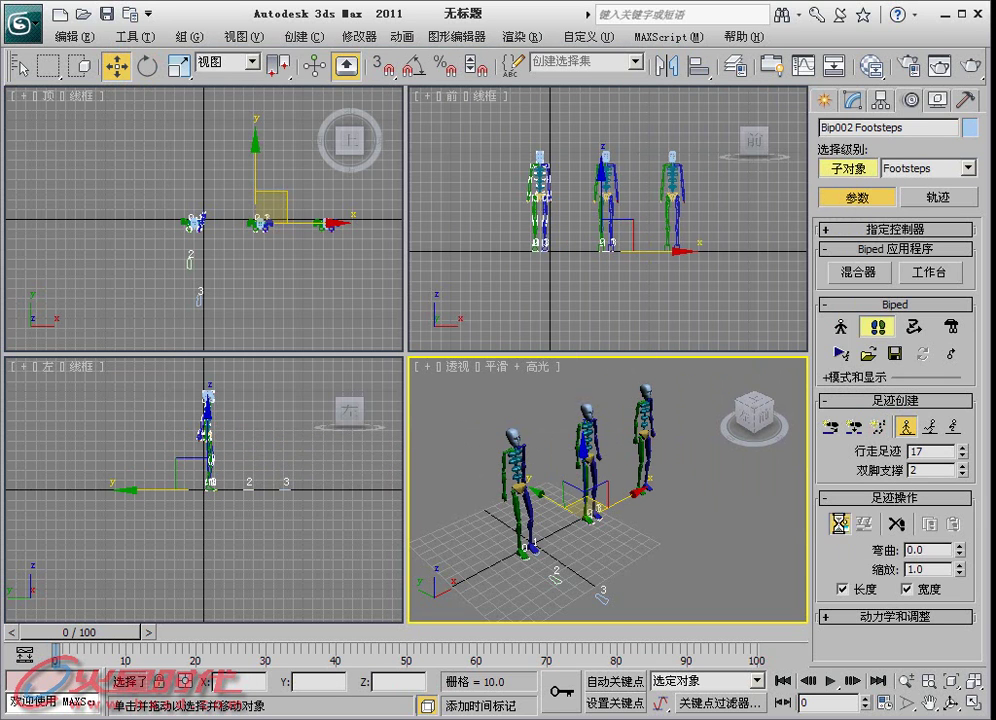
click(652, 450)
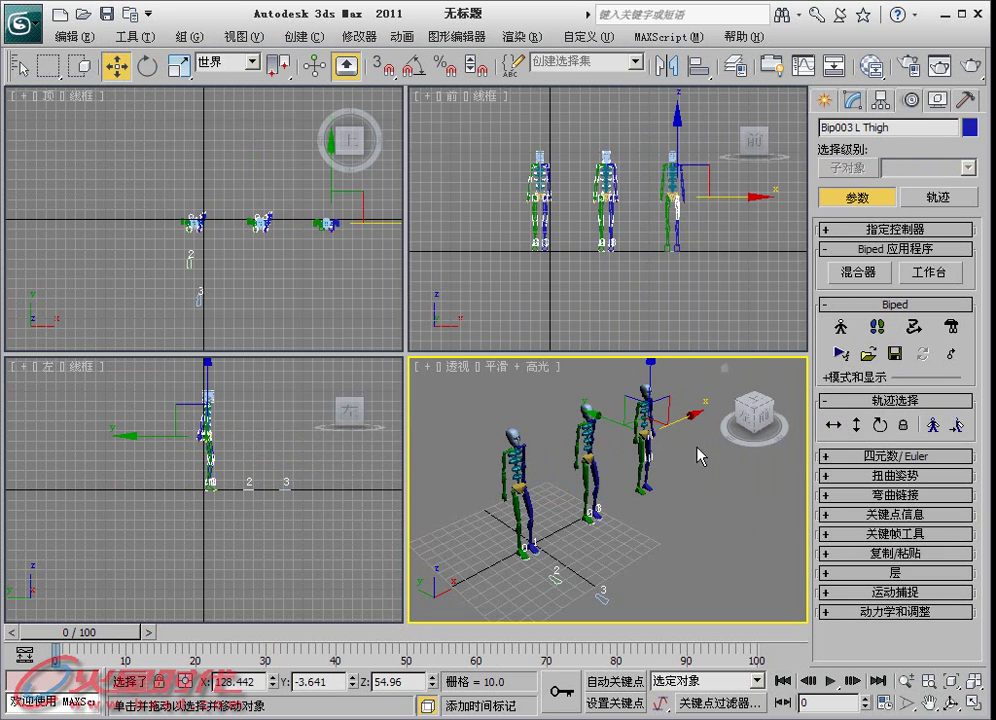
- Create four backward footsteps for Bip003 with first-step stride length -0.75, then Zoom Extents All
click(877, 326)
click(877, 425)
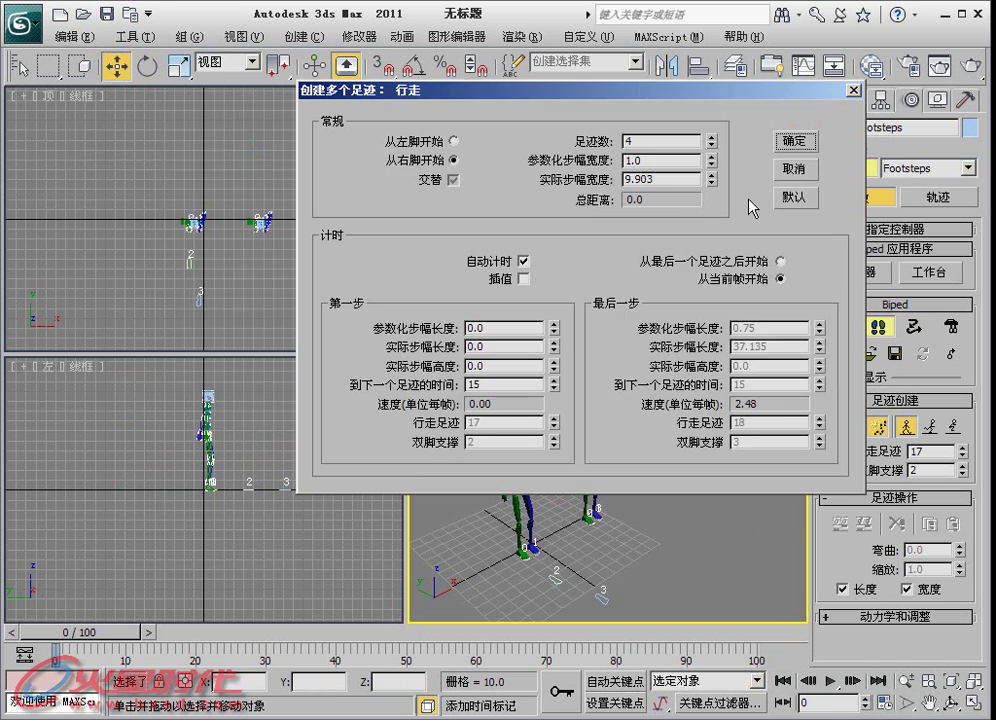
drag(709, 98, 523, 66)
drag(309, 296, 187, 311)
text(-0.7)
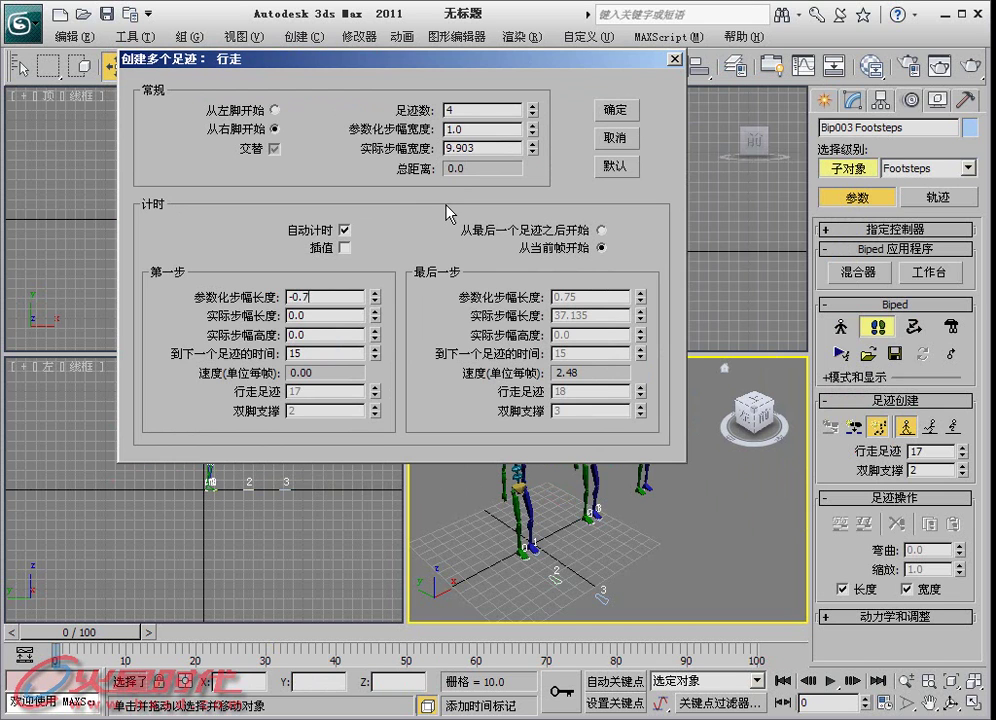
text(5)
click(627, 113)
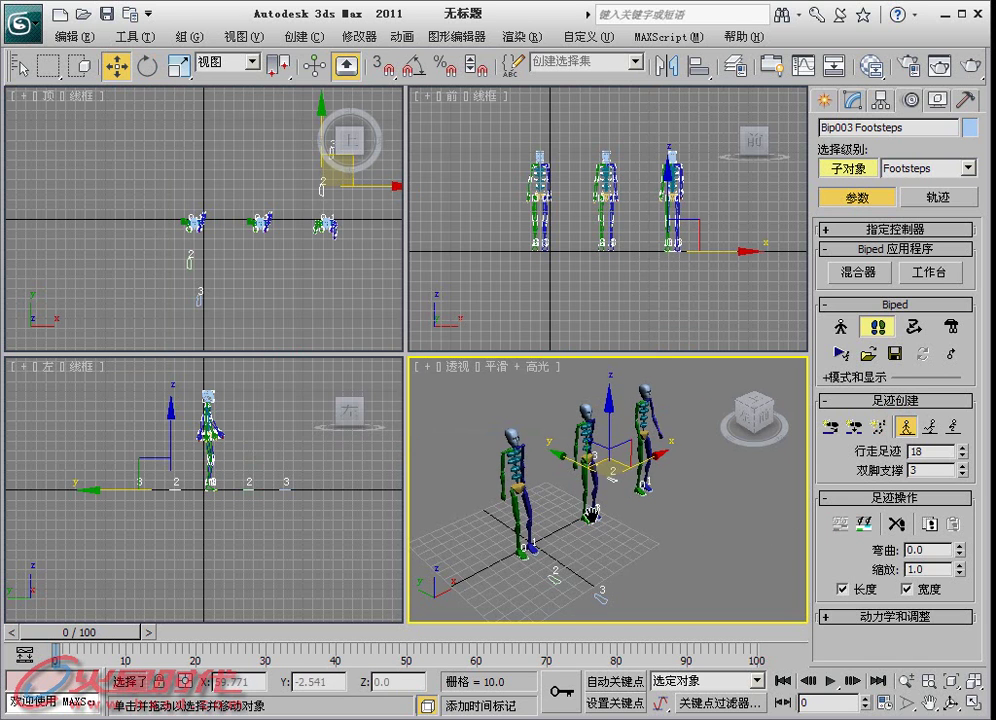
click(978, 686)
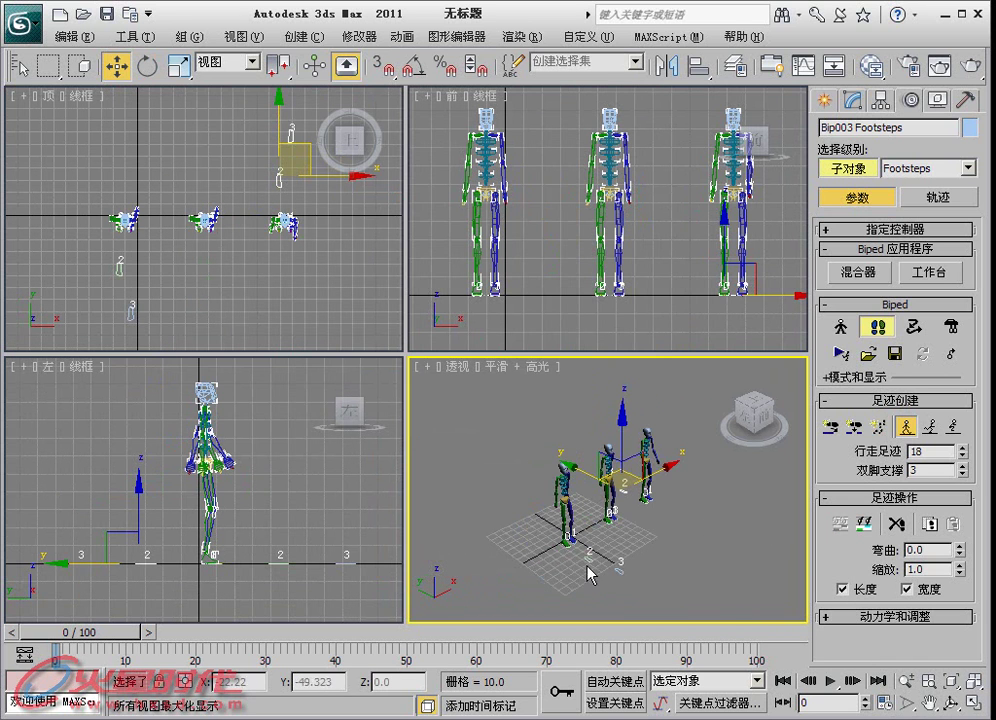
- Scrub the time slider to preview the three walks, orbit the Perspective view, and rewind
mouse_move(112, 633)
mouse_down()
mouse_move(268, 641)
mouse_move(362, 629)
mouse_up()
key(w)
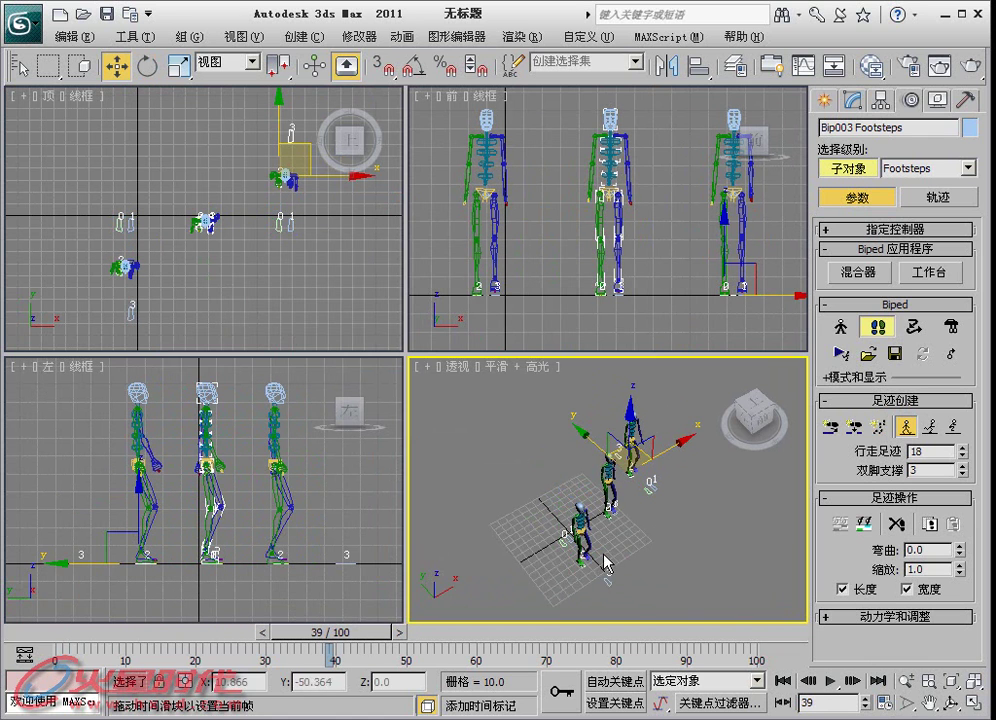
mouse_move(340, 635)
mouse_down()
mouse_move(375, 637)
mouse_move(305, 637)
mouse_move(388, 641)
mouse_up()
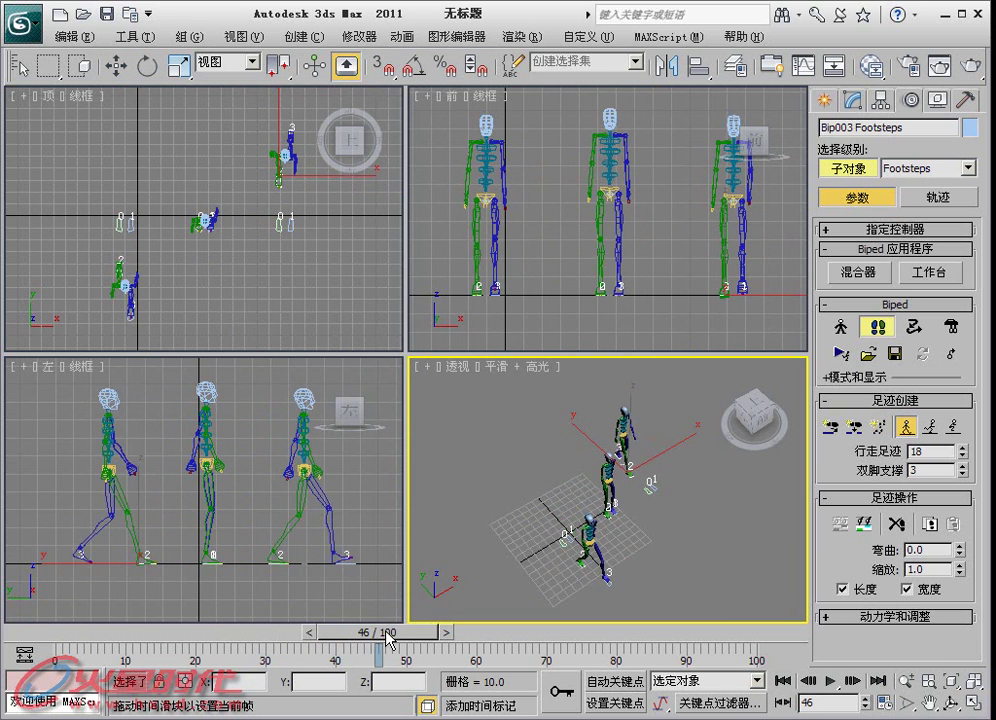
key(w)
mouse_move(629, 527)
alt+middle_down()
mouse_move(629, 500)
mouse_move(678, 498)
alt+middle_up()
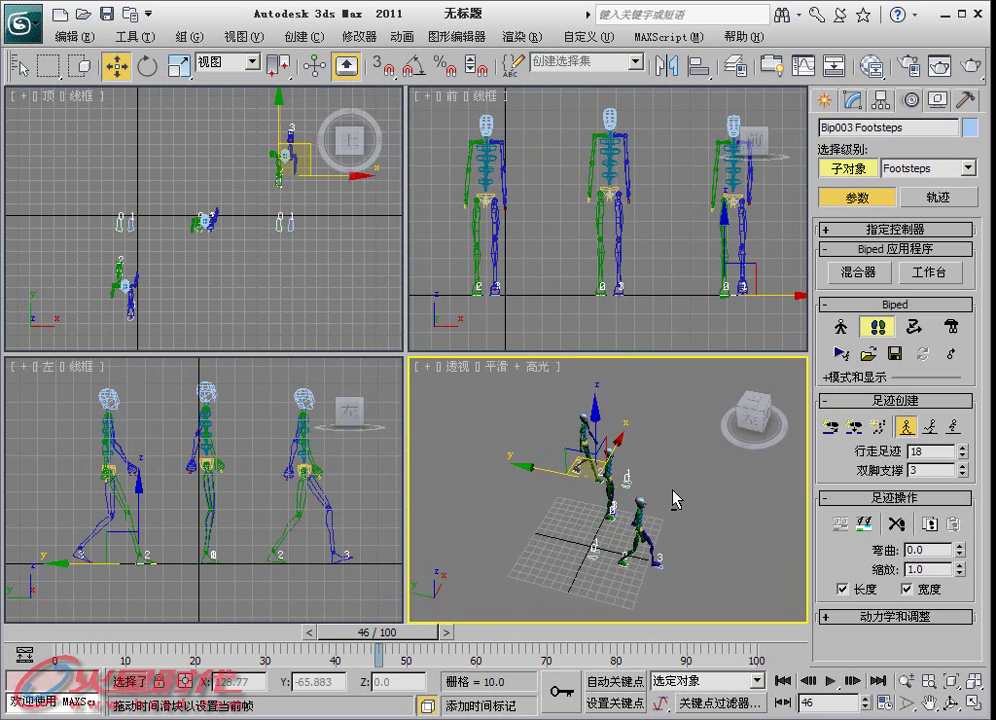
scroll(611, 527, up, 4)
drag(380, 632, 60, 632)
- Reopen Create Multiple Footsteps, check the -0.75 first-step stride, and cancel without adding footsteps
click(877, 426)
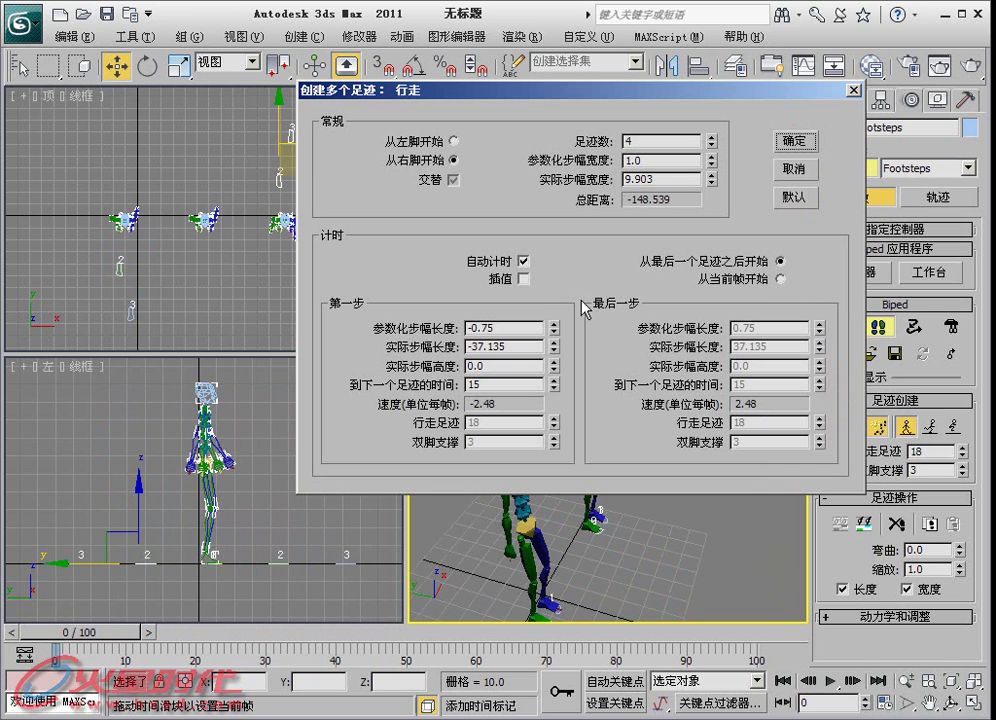
double_click(470, 328)
drag(540, 108, 318, 56)
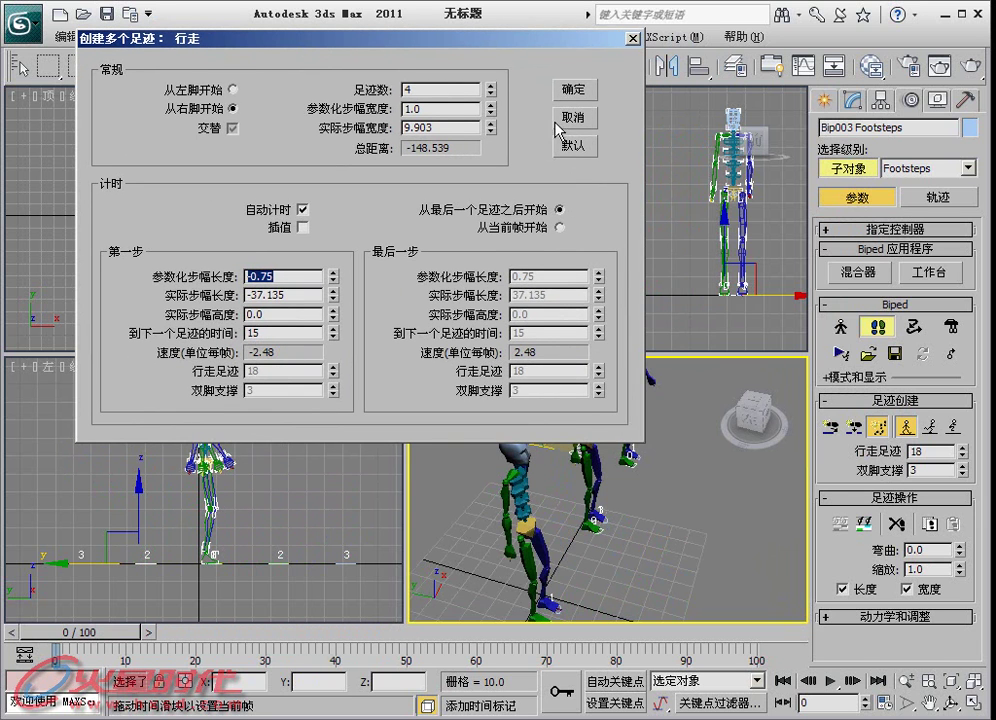
click(557, 100)
- Reset to an empty scene without saving changes
click(53, 96)
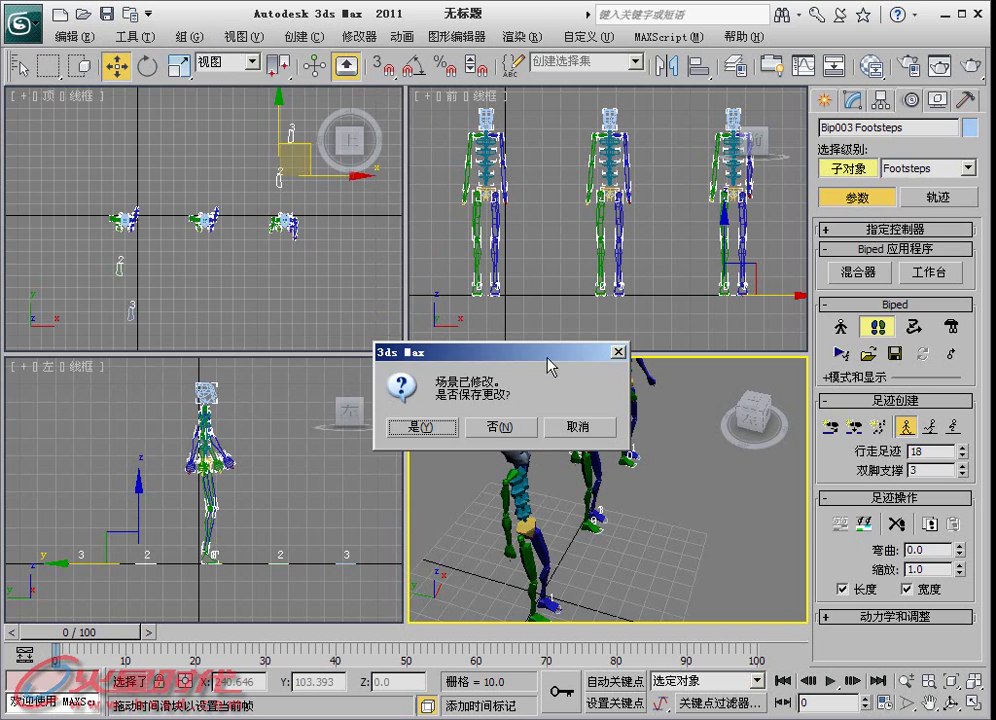
click(502, 425)
click(456, 407)
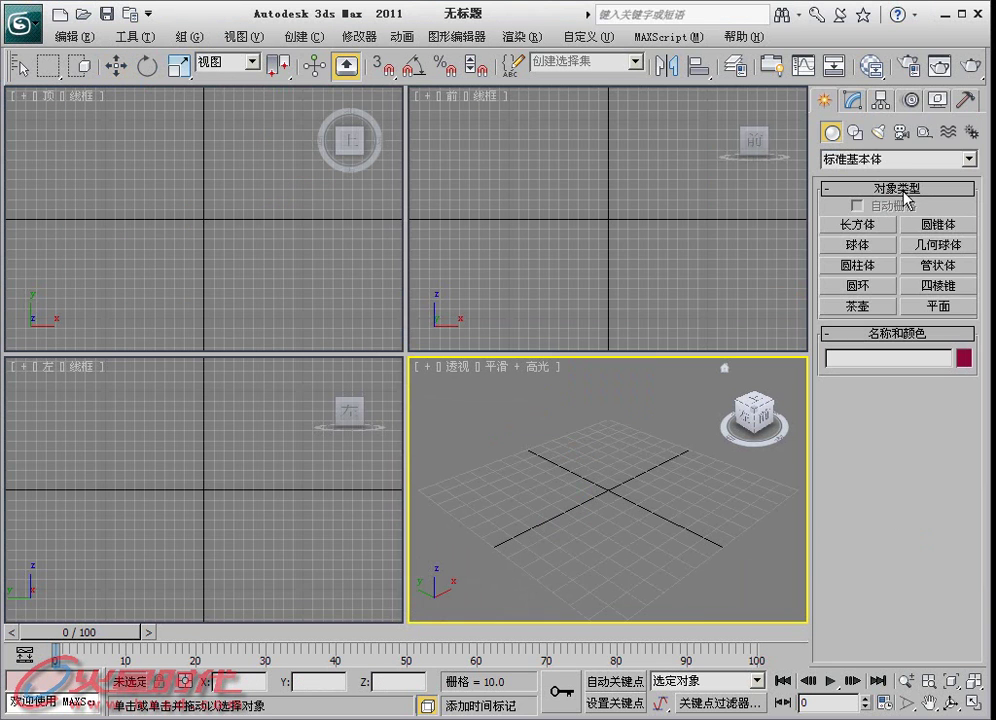
- Create a new biped, Bip001, at the origin from Create > Systems > Biped
click(969, 130)
click(857, 245)
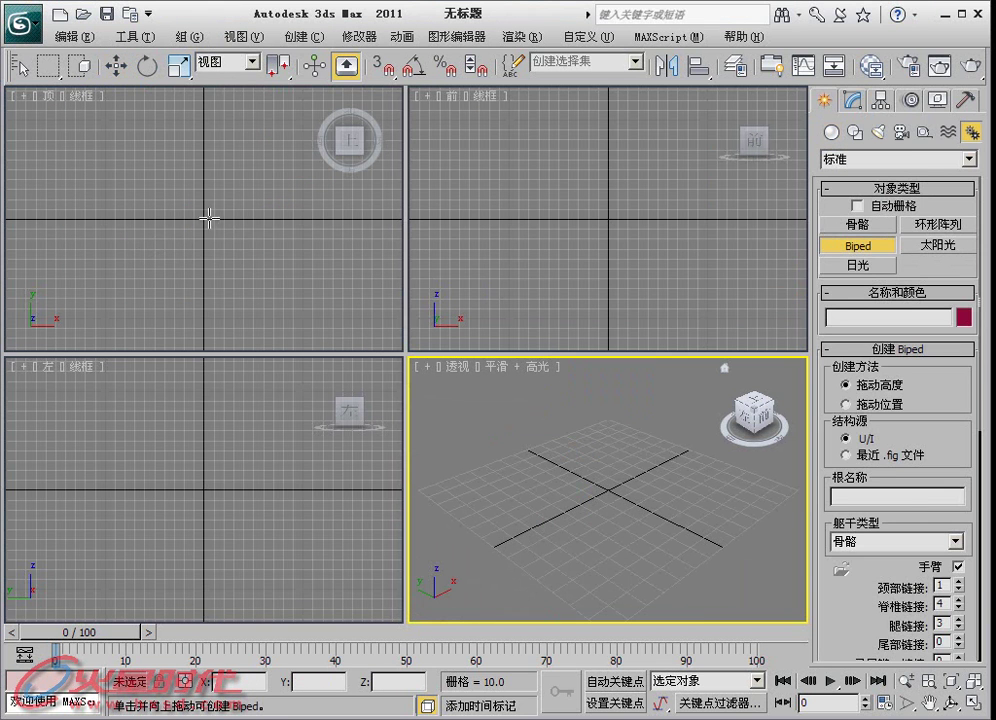
drag(208, 218, 696, 180)
scroll(482, 264, down, 5)
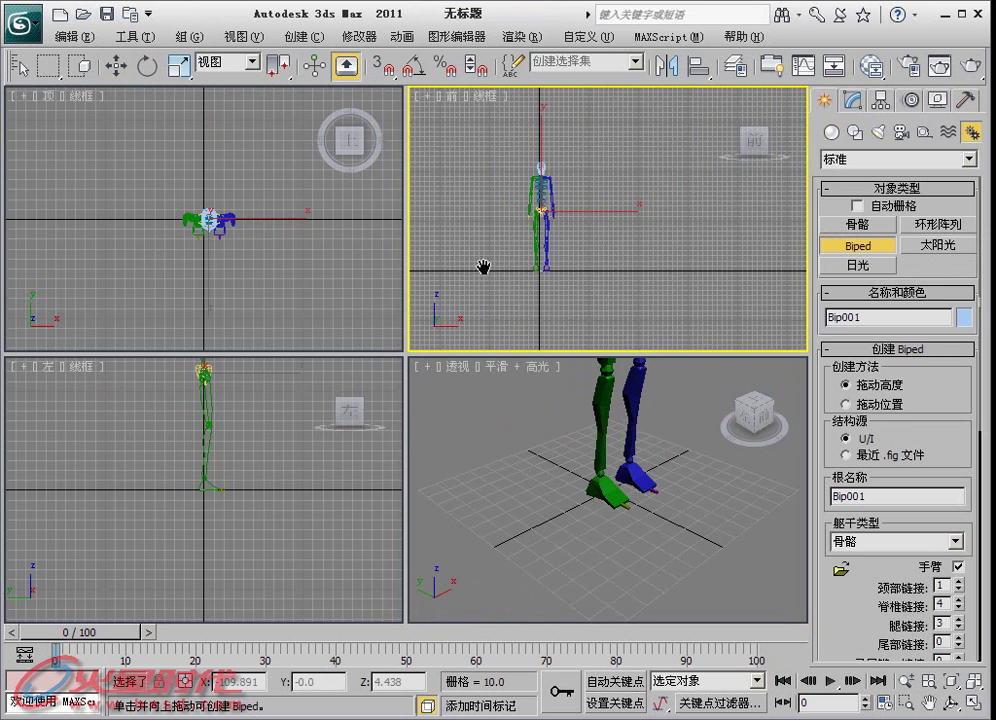
right_click(533, 222)
- Switch to Move and drag the biped rightward to start cloning it as Bip002
right_click(561, 238)
click(566, 246)
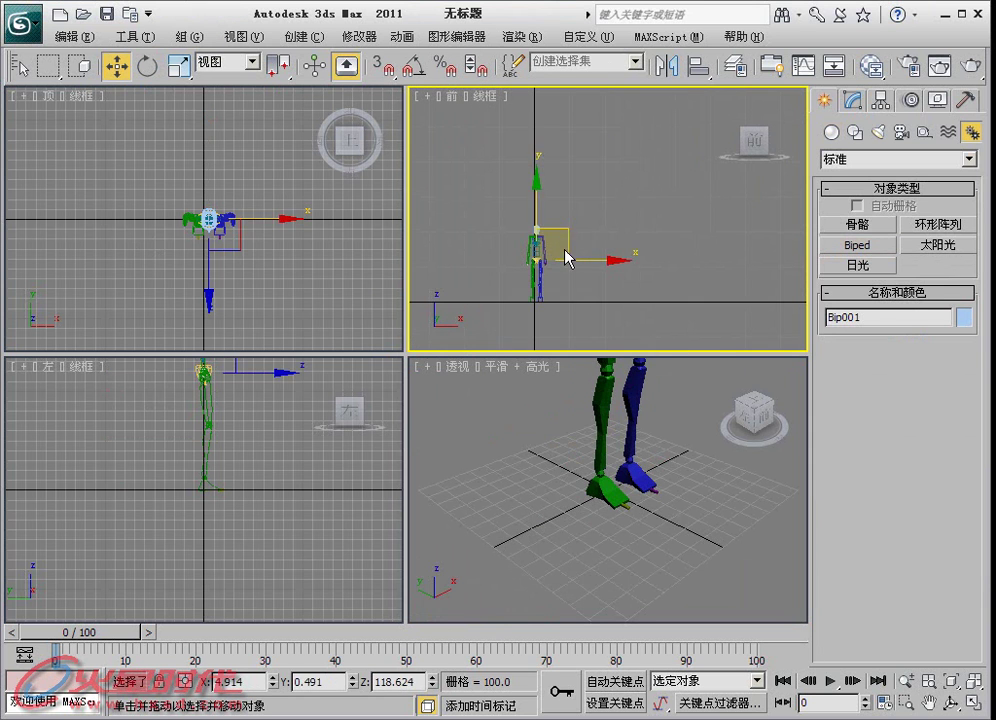
drag(569, 253, 644, 255)
right_click(650, 254)
- Place the Bip002 copy to the right of the biped and reselect the original Bip001
shift+drag(575, 259, 640, 259)
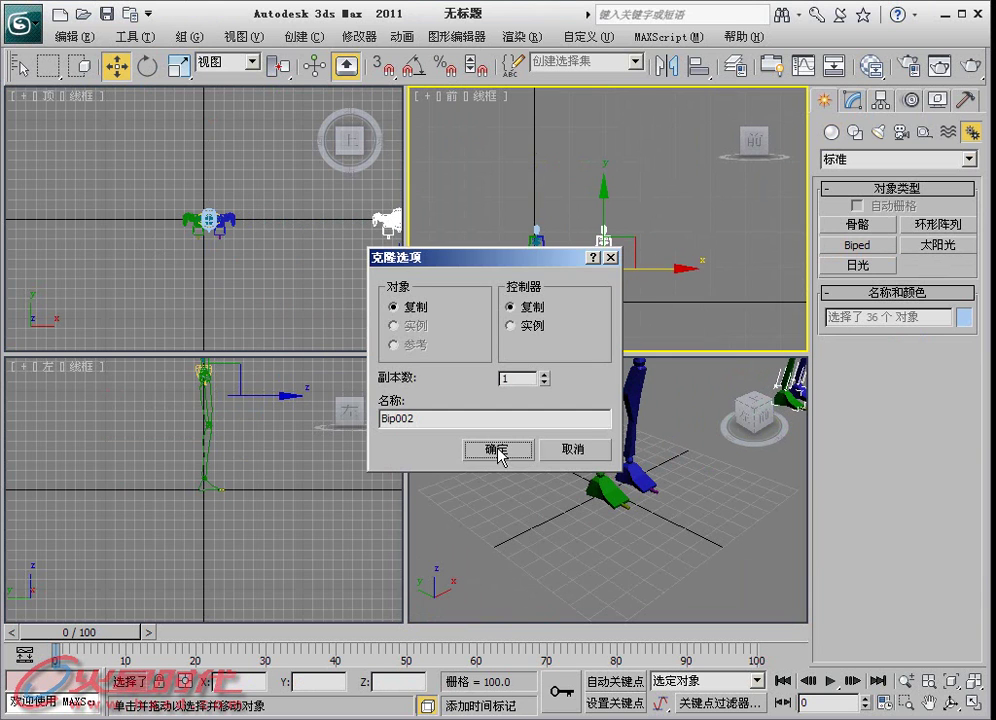
click(500, 450)
scroll(614, 463, down, 3)
scroll(555, 510, down, 2)
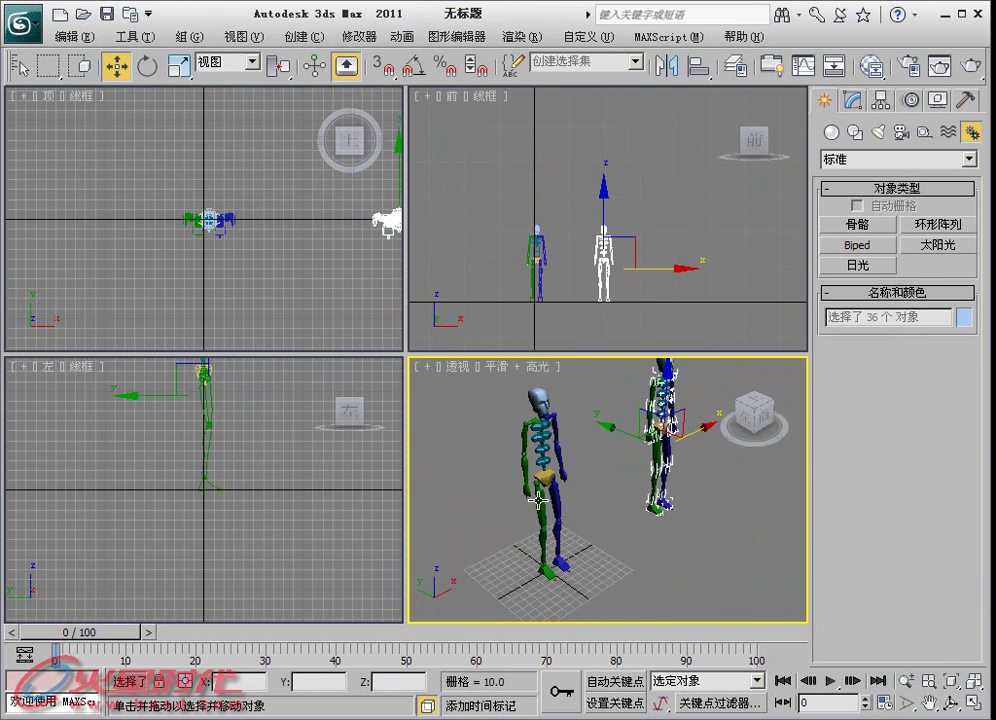
click(540, 497)
- Create four footsteps for Bip001 with a first-step actual stride height of 10
click(910, 100)
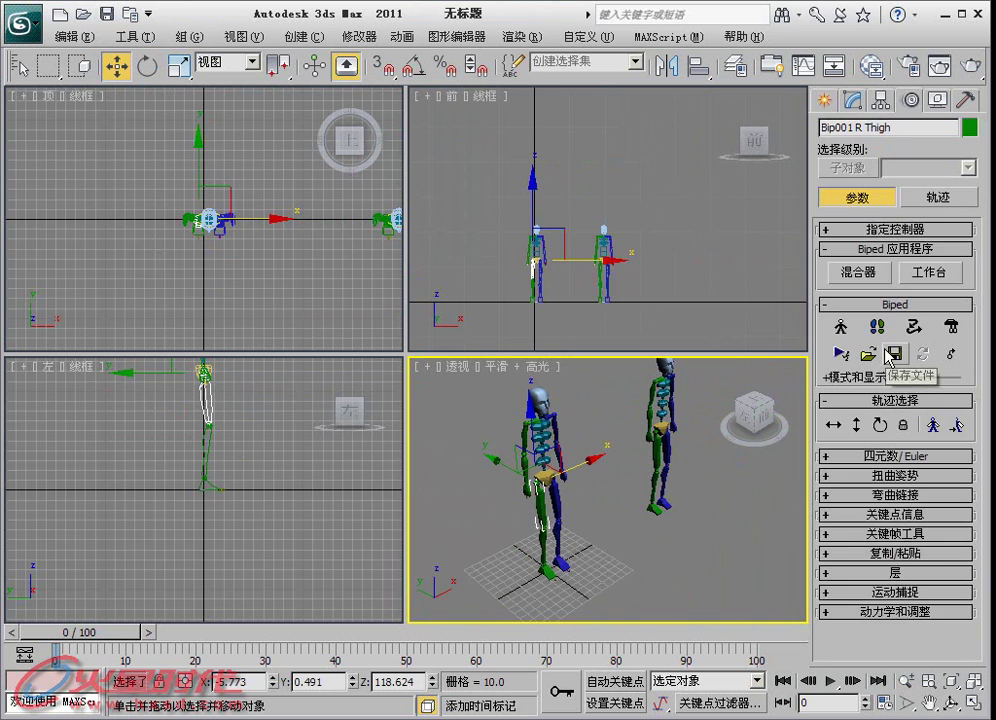
click(877, 326)
click(878, 427)
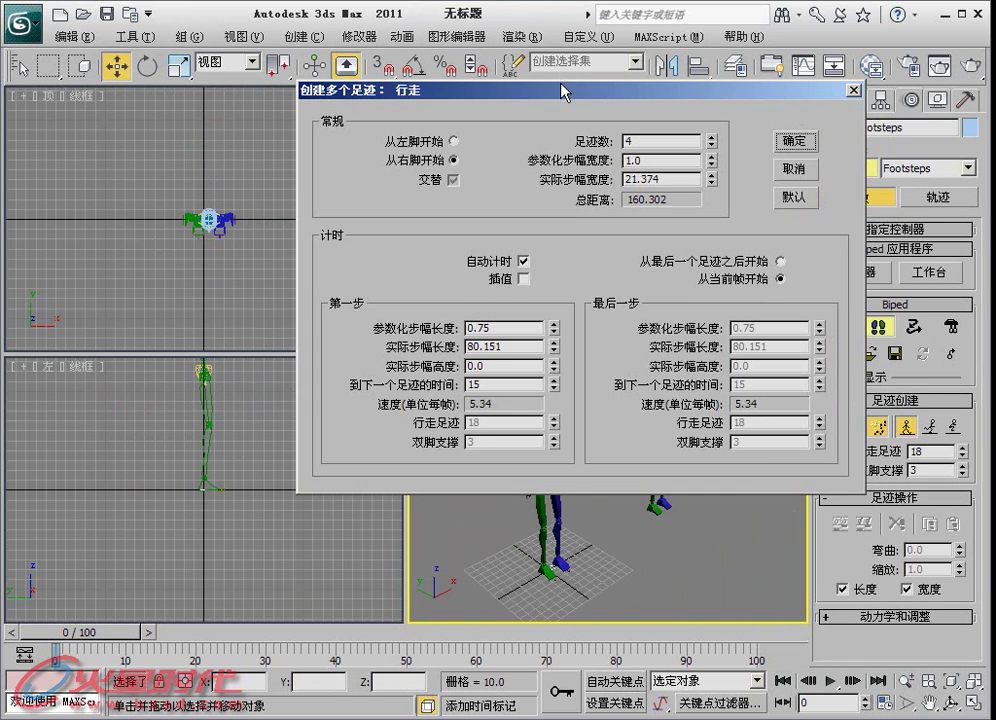
drag(565, 88, 407, 46)
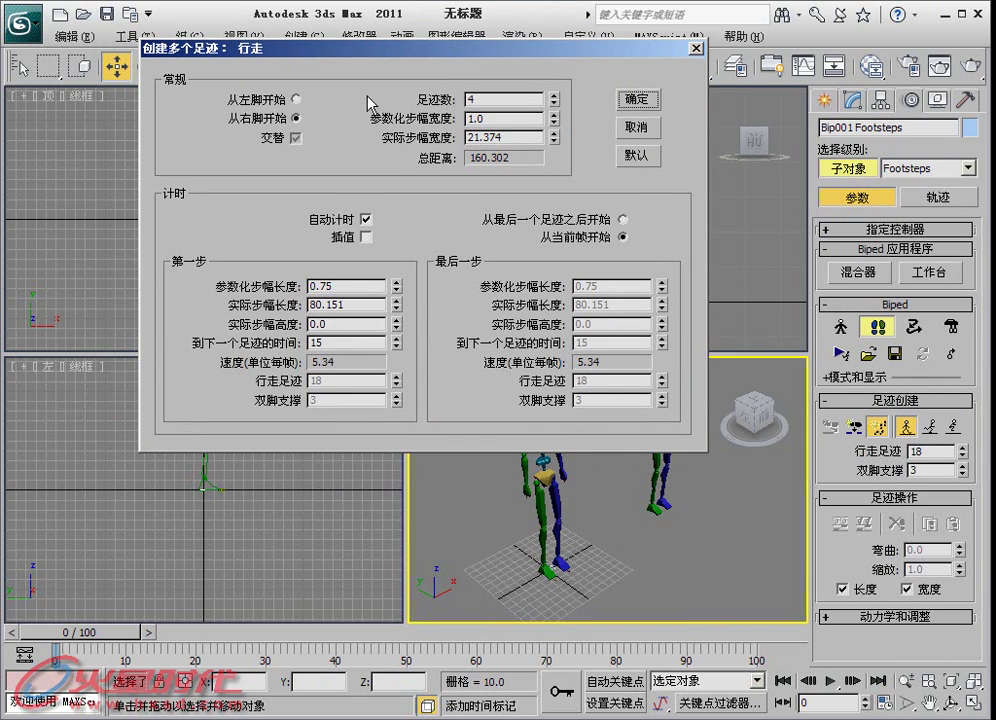
drag(288, 52, 170, 11)
double_click(230, 284)
text(10)
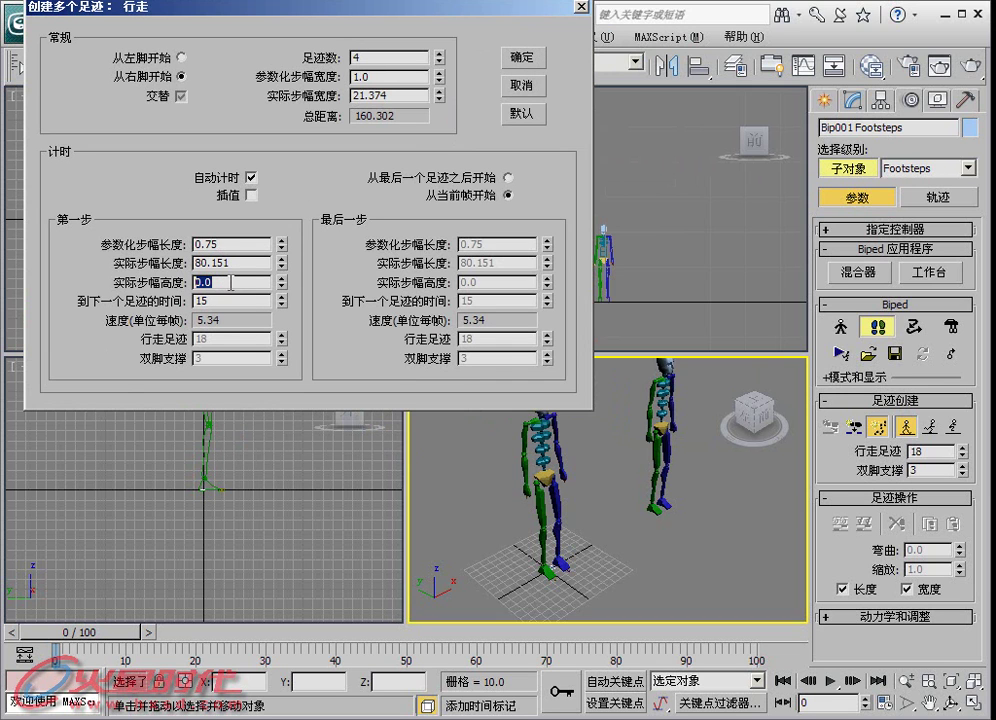
click(516, 59)
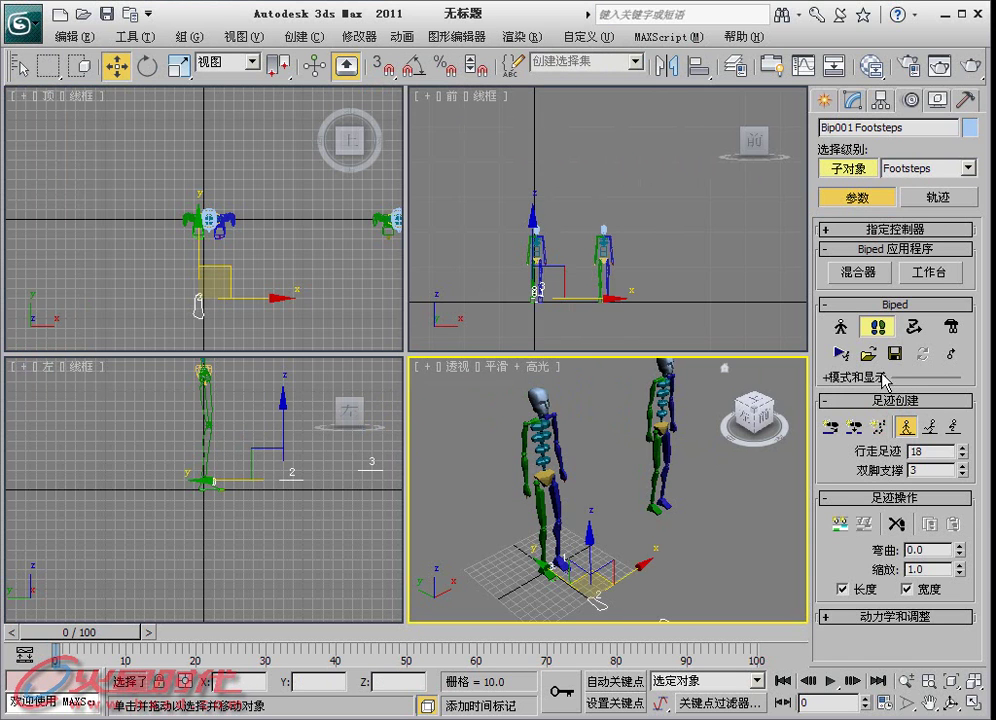
- Give Bip002 four footsteps with a negated first-step stride height
click(876, 328)
click(660, 440)
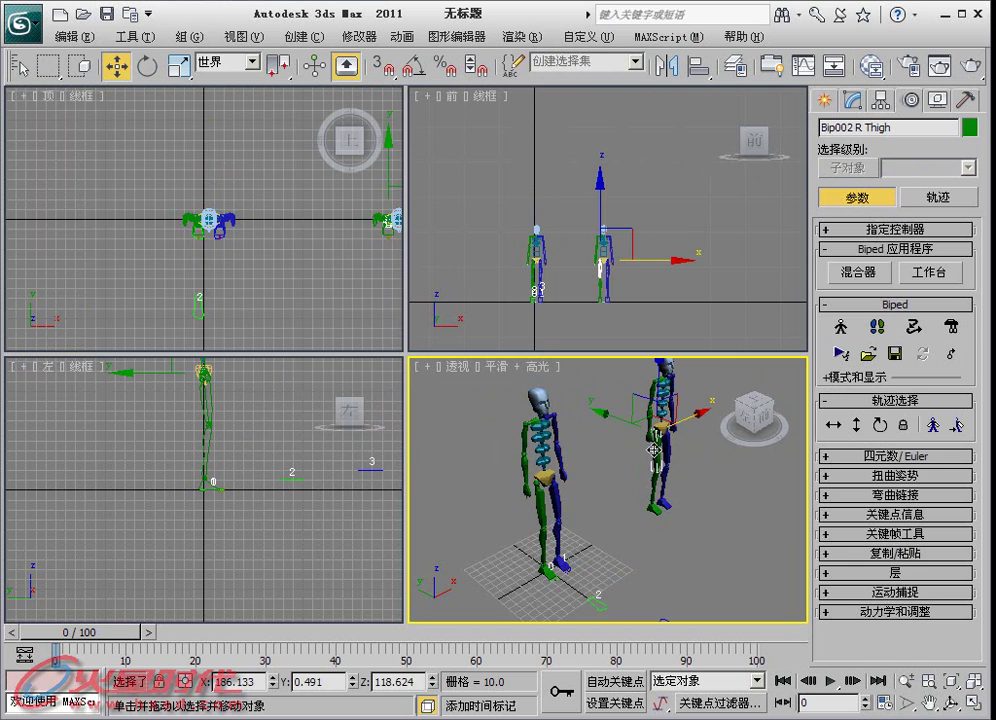
click(877, 326)
click(872, 425)
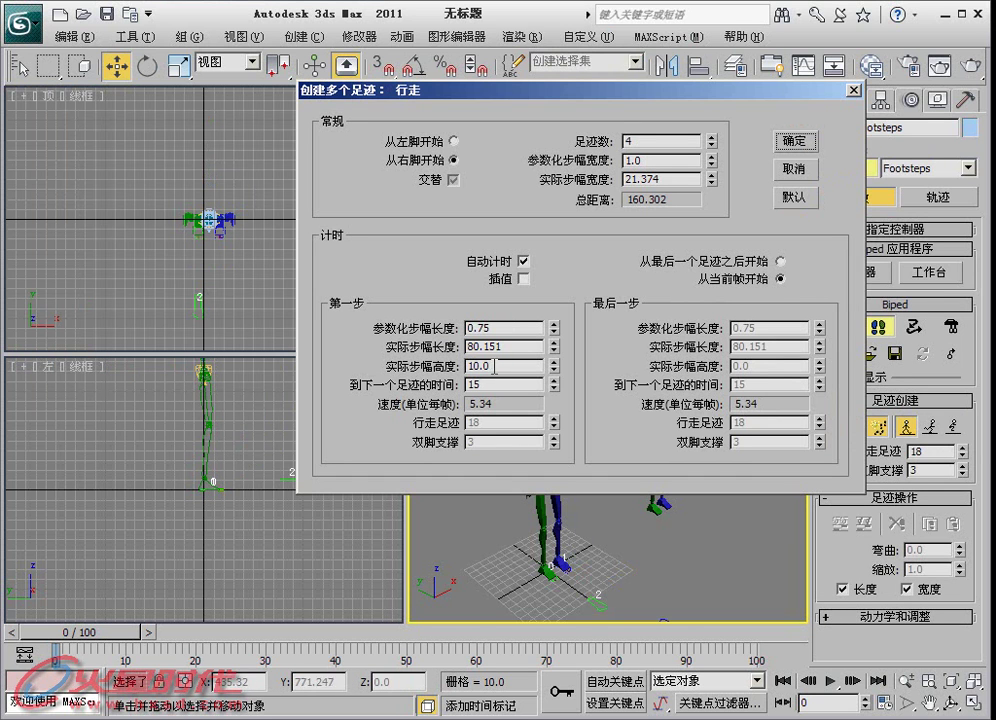
double_click(490, 366)
text(-)
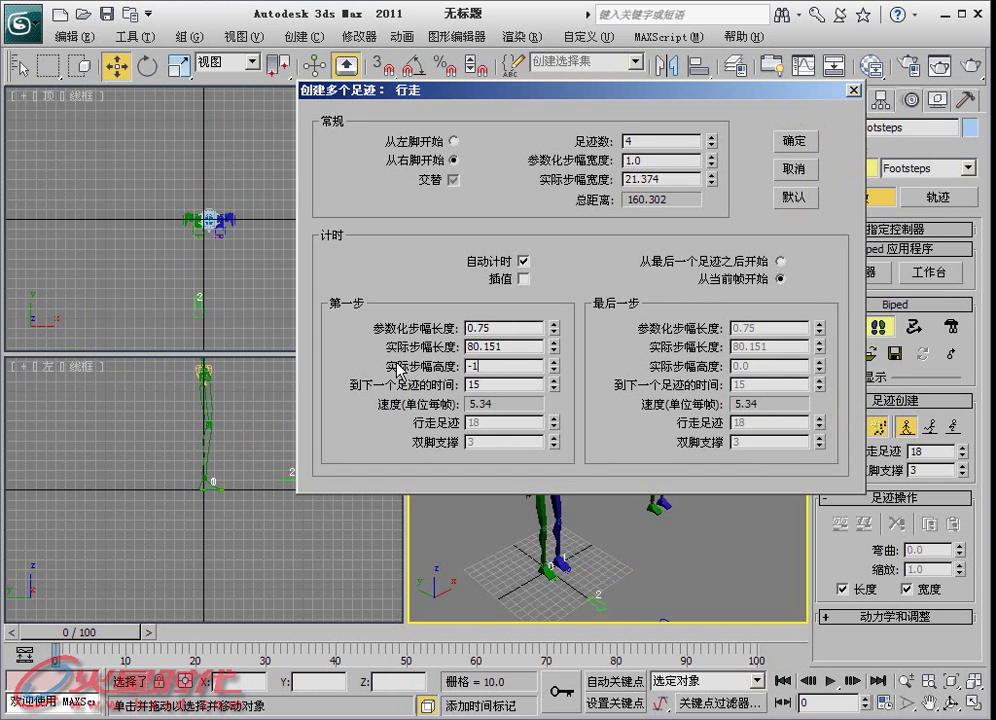
click(794, 142)
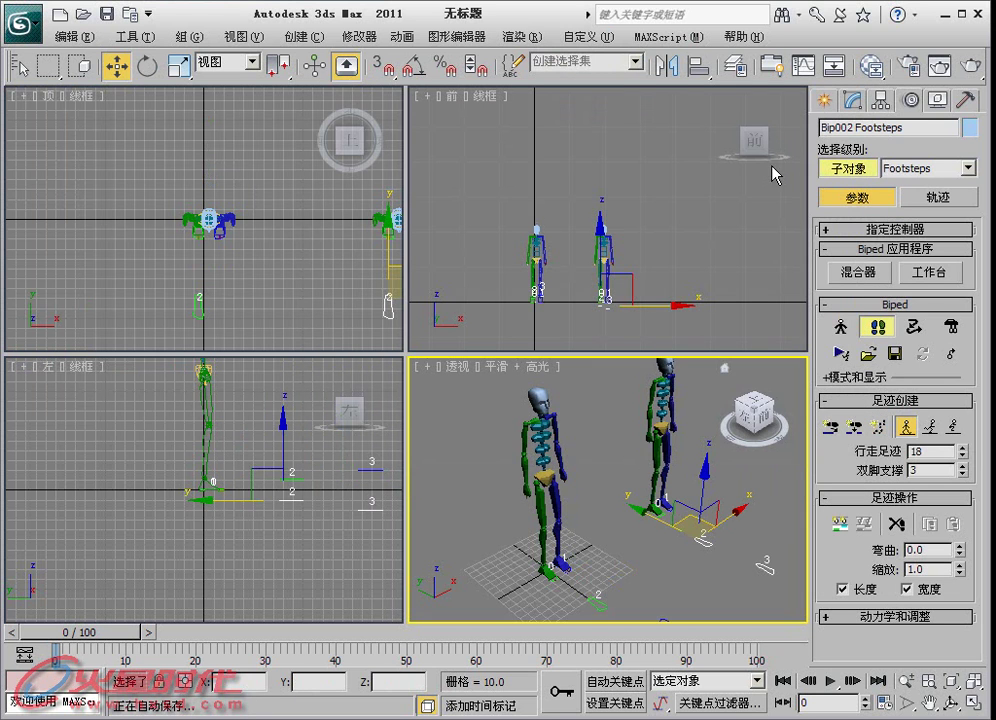
- Select Bip002's footsteps and run Create Keys for Inactive Footsteps so it walks them
click(143, 547)
middle_drag(143, 547, 173, 547)
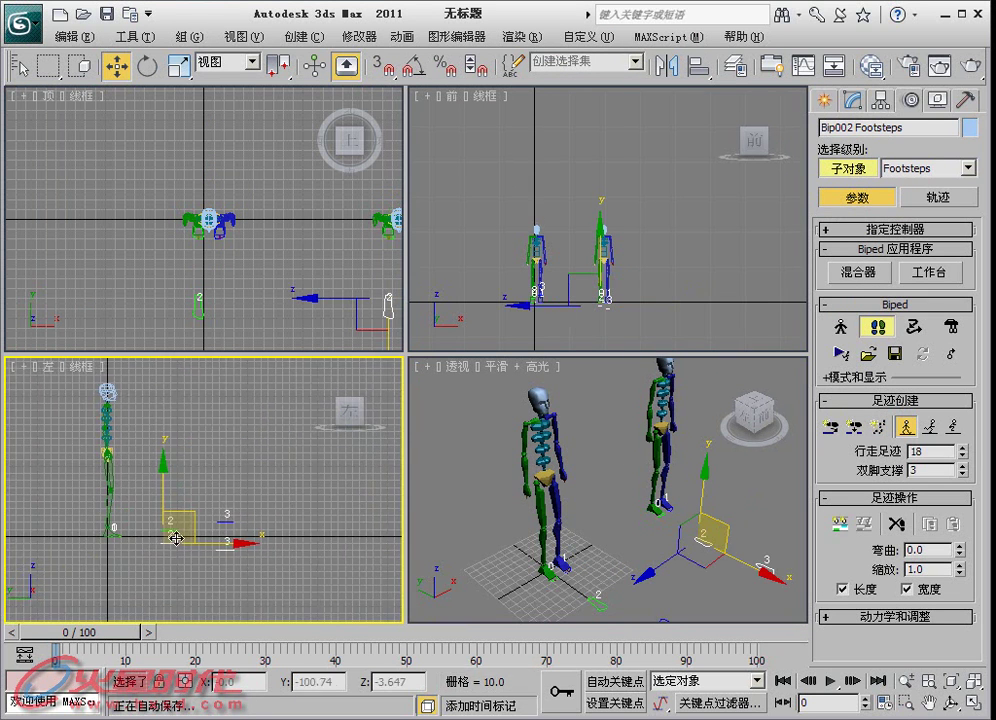
click(569, 538)
middle_drag(210, 551, 218, 551)
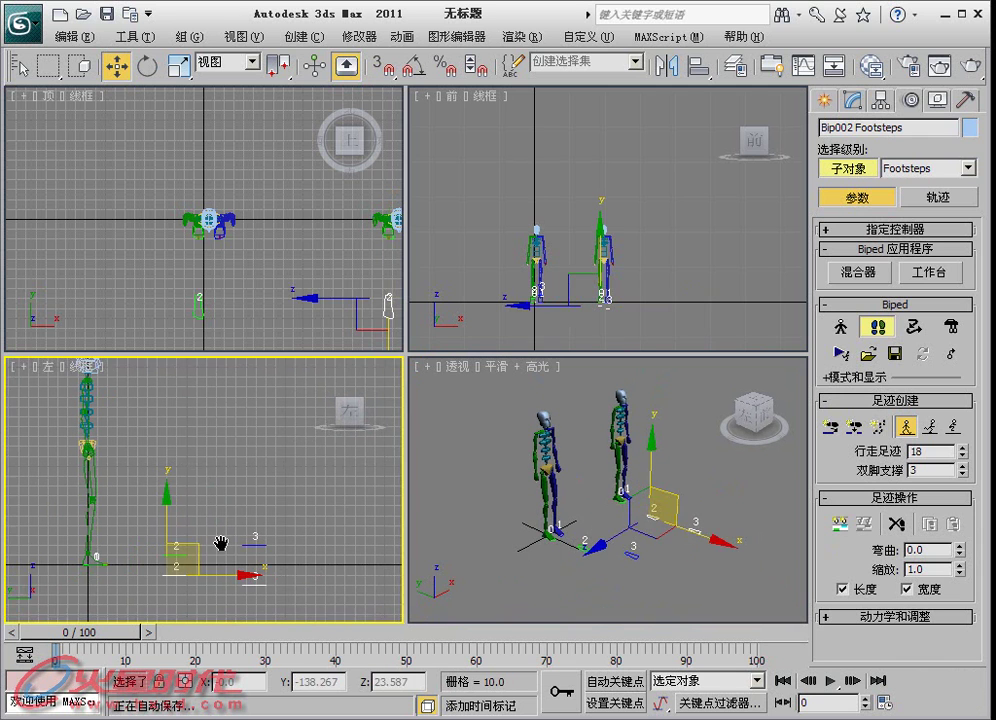
click(244, 550)
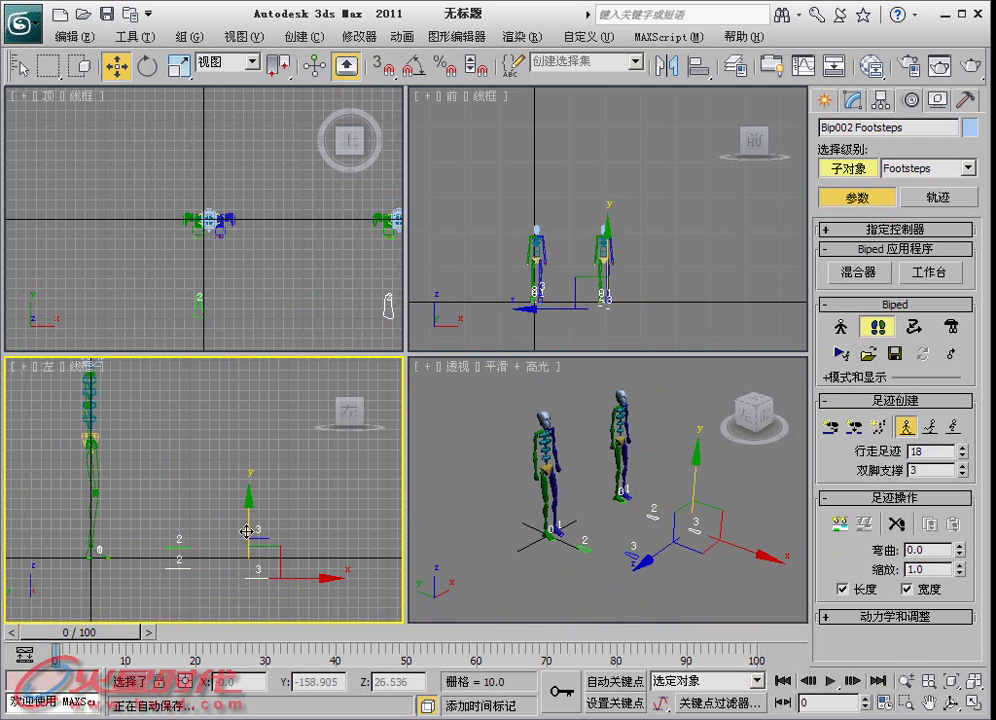
click(839, 522)
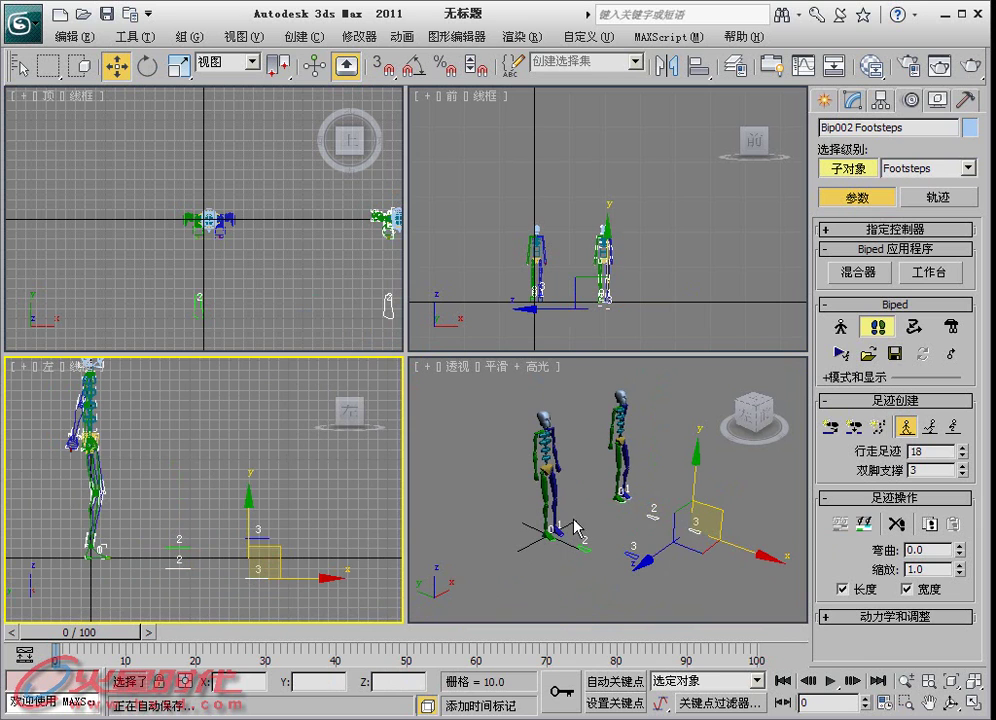
- Select Bip001 and turn its Footstep Mode back on
click(878, 327)
click(549, 468)
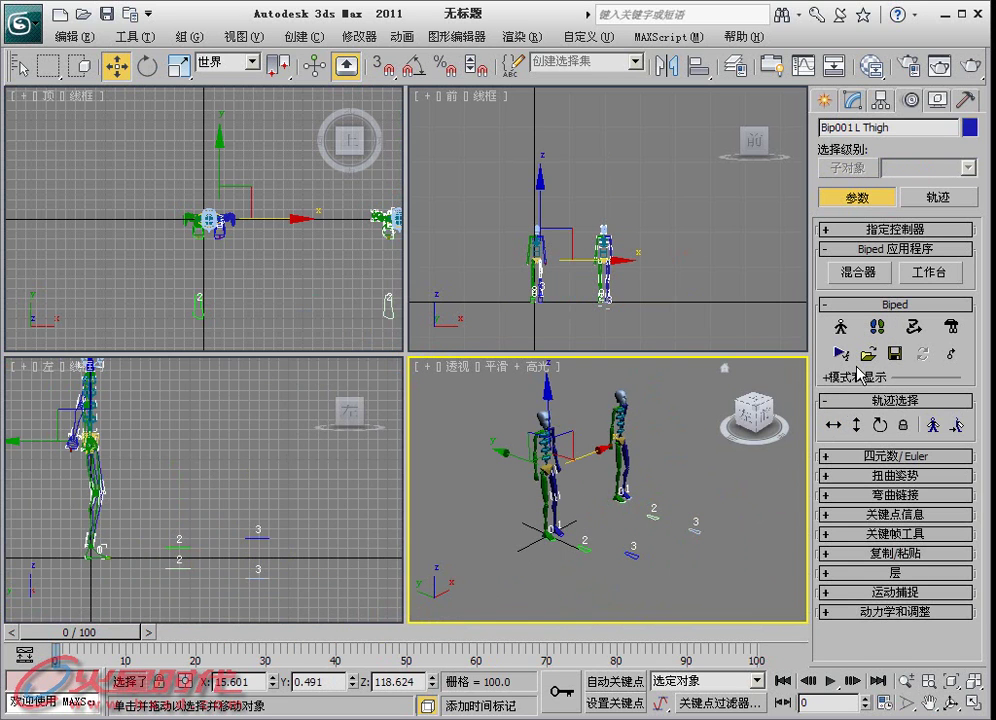
click(876, 327)
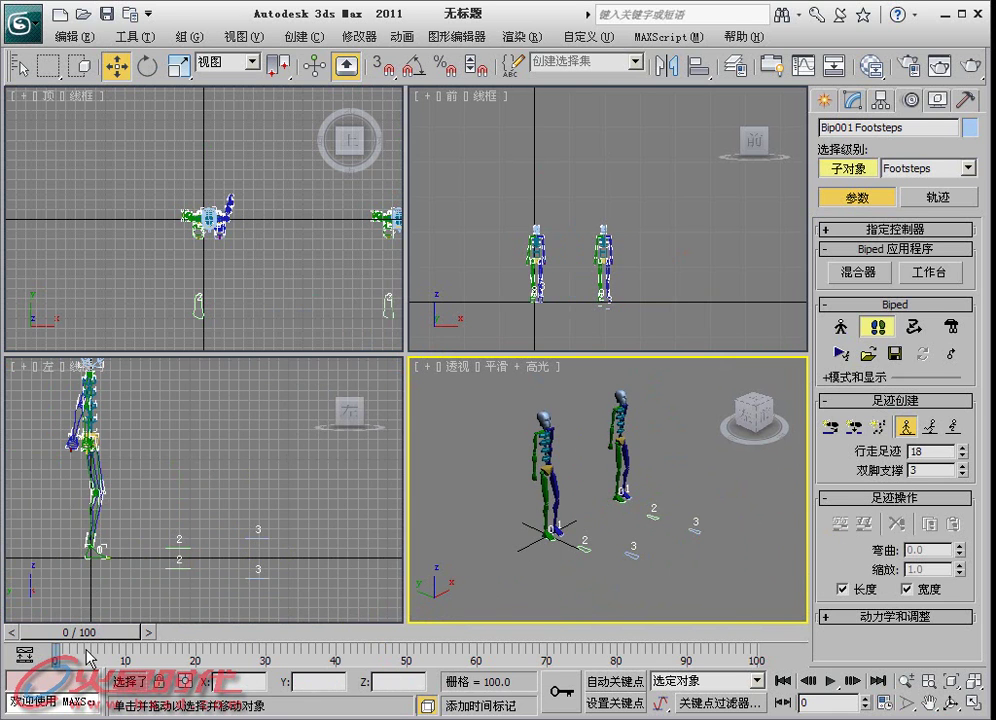
mouse_move(80, 632)
mouse_down()
mouse_move(382, 640)
mouse_move(338, 640)
mouse_move(382, 640)
mouse_move(370, 632)
mouse_move(322, 640)
mouse_up()
key(w)
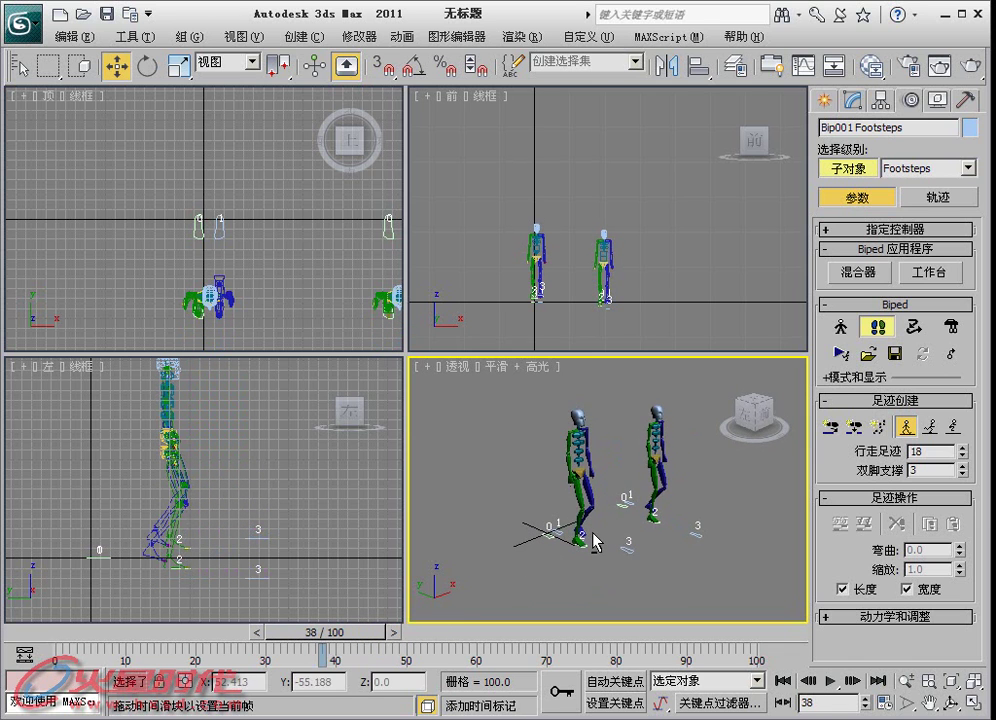
click(878, 425)
double_click(502, 366)
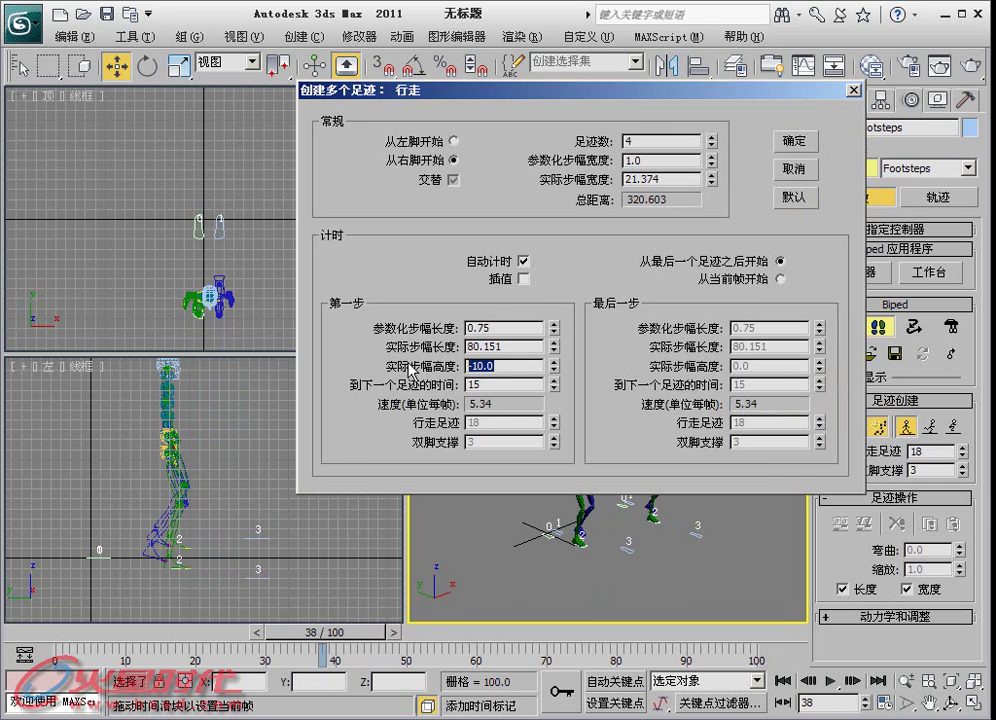
drag(641, 96, 366, 20)
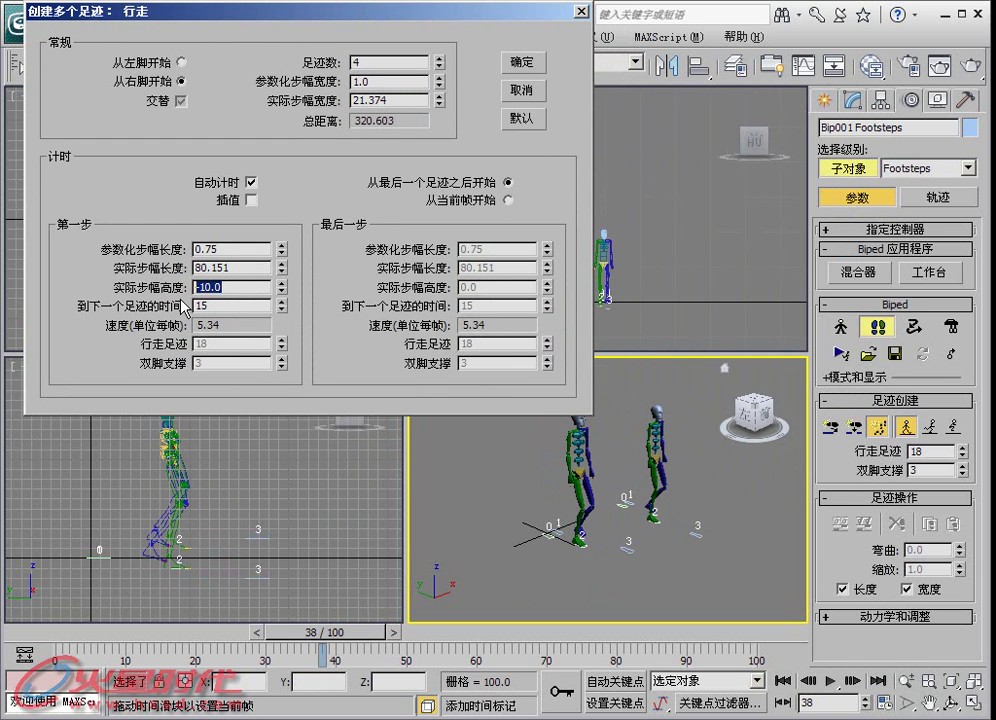
drag(406, 17, 394, 20)
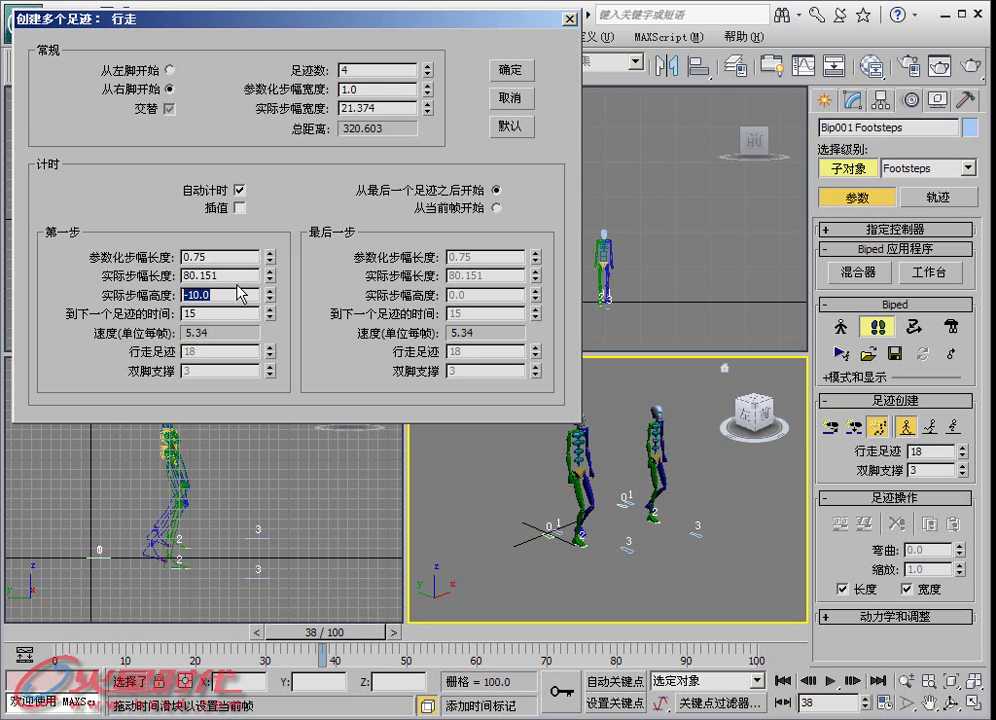
drag(329, 18, 295, 40)
click(511, 119)
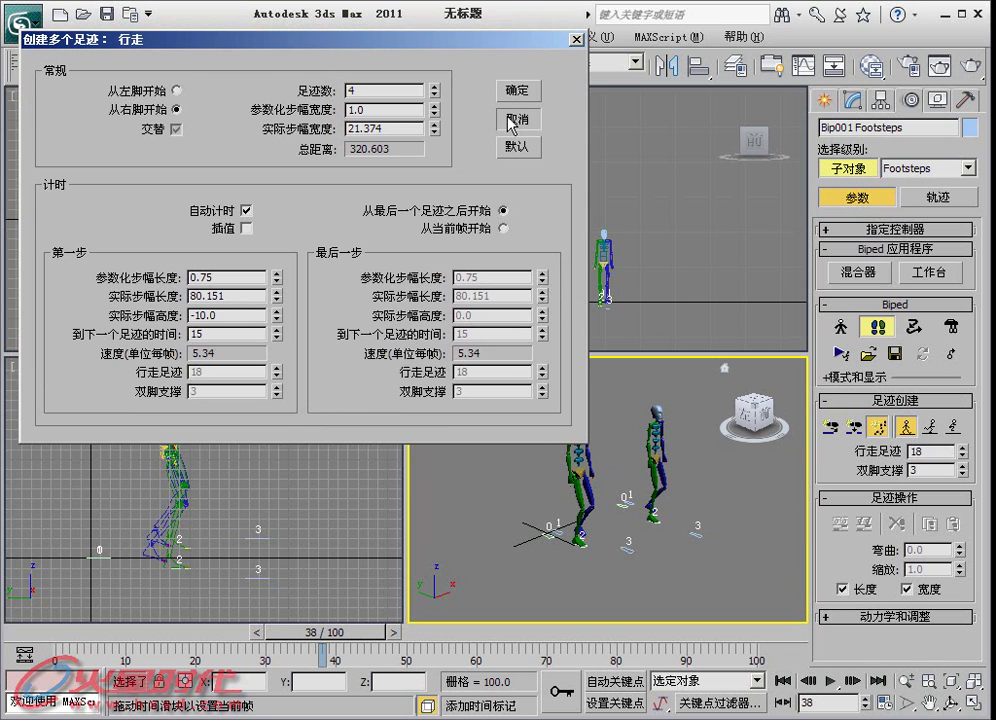
click(509, 120)
- Reset the scene from the application menu without saving
click(20, 22)
click(40, 68)
click(520, 434)
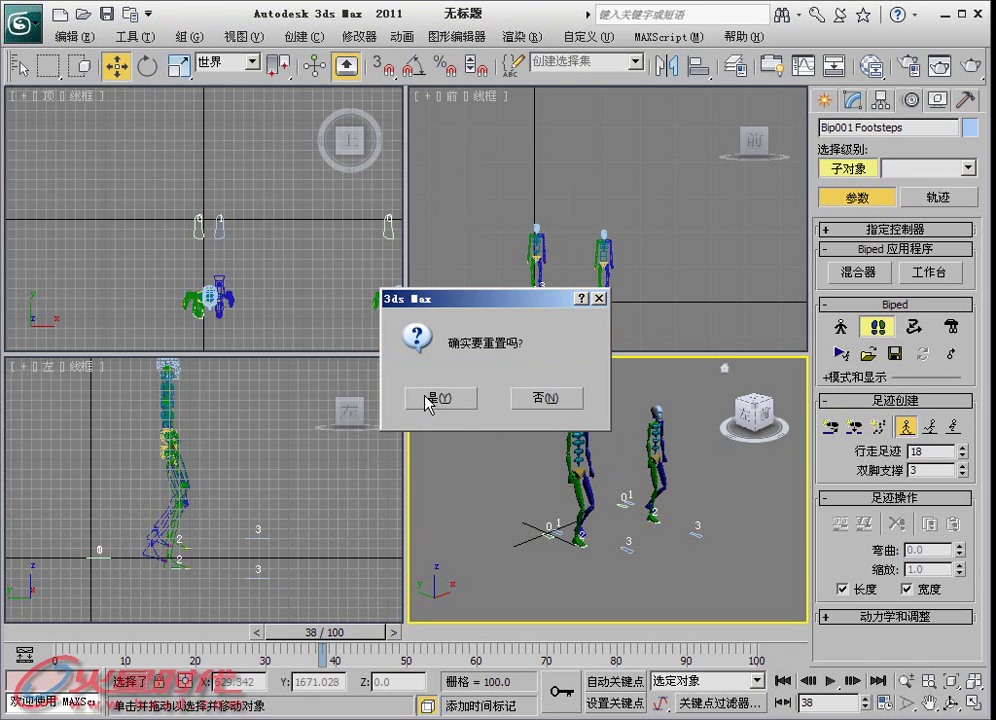
click(415, 398)
- Create a new Bip001 biped and bring up its Create Multiple Footsteps dialog in Footstep Mode
click(970, 133)
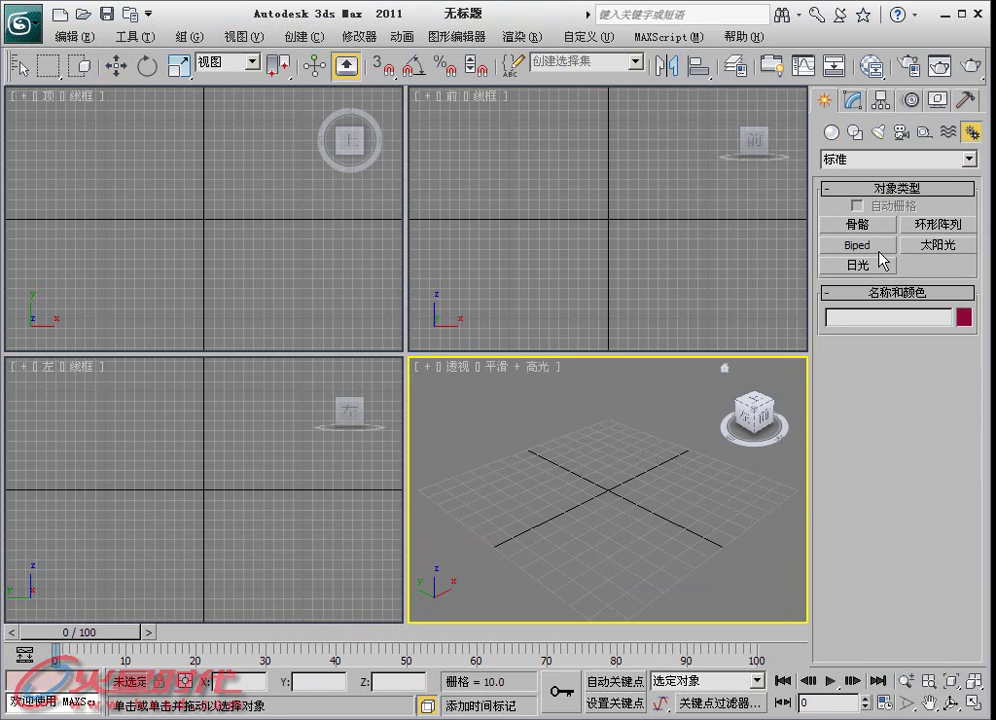
click(858, 245)
drag(592, 485, 598, 517)
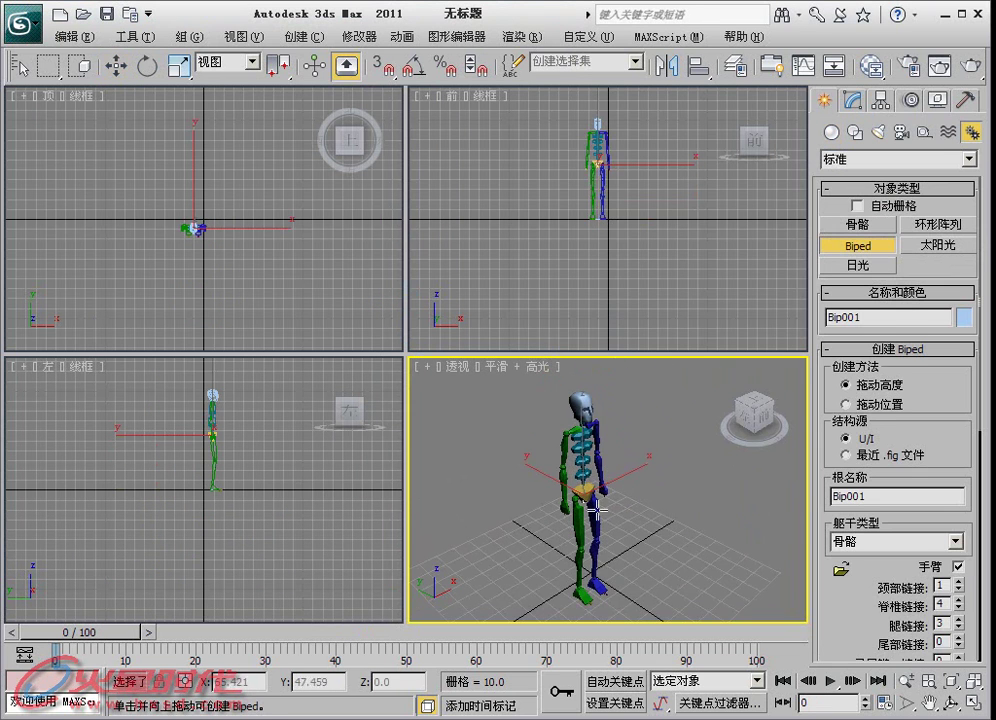
click(910, 99)
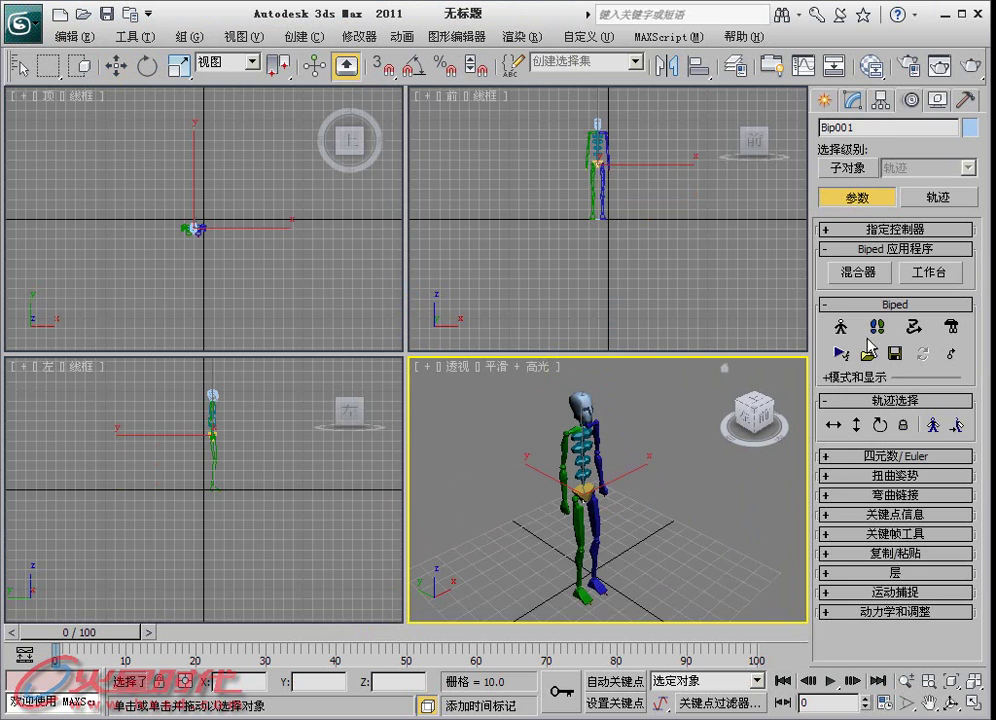
click(876, 326)
click(882, 424)
- Turn on Interpolate in the Walk footsteps dialog and select the last step's stride length field
drag(660, 97, 359, 60)
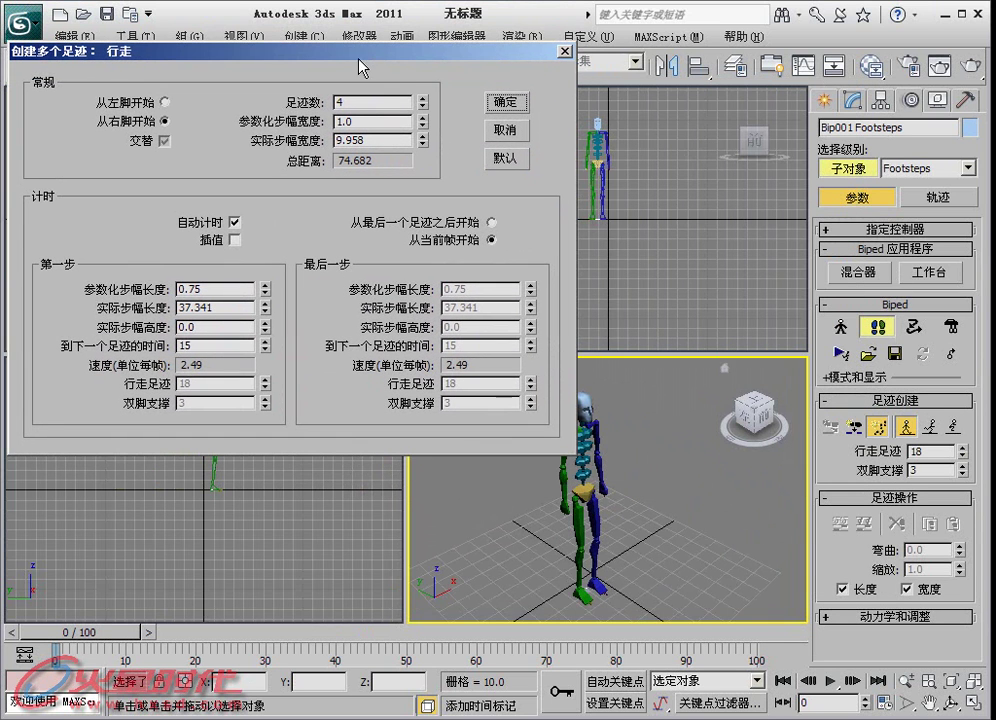
click(235, 239)
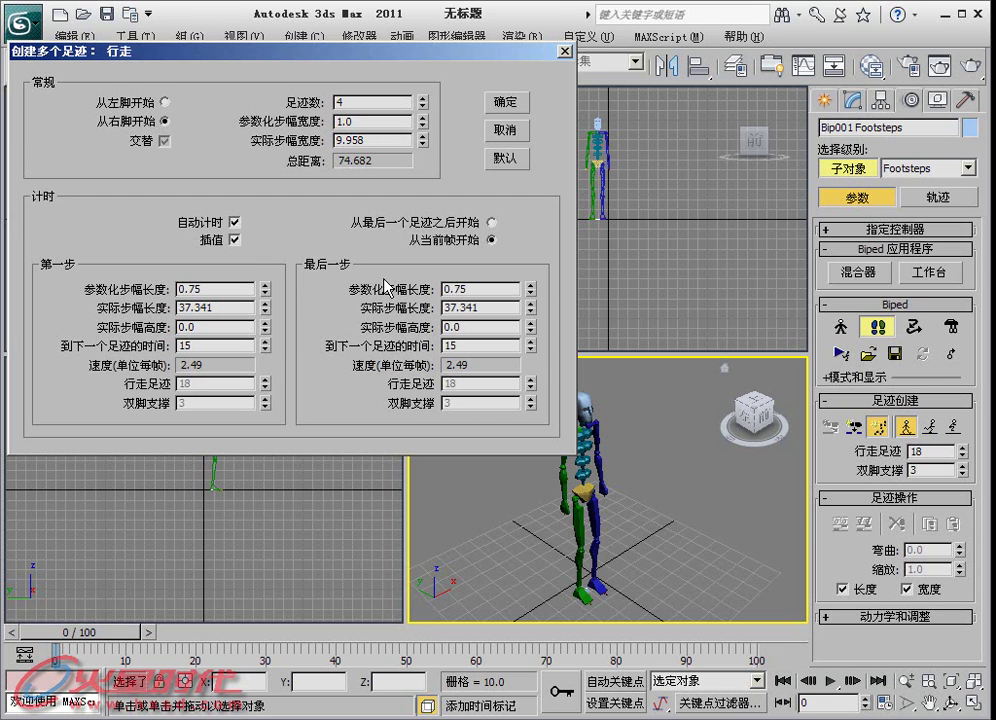
double_click(470, 290)
key(Tab)
key(shift+Tab)
drag(297, 50, 274, 44)
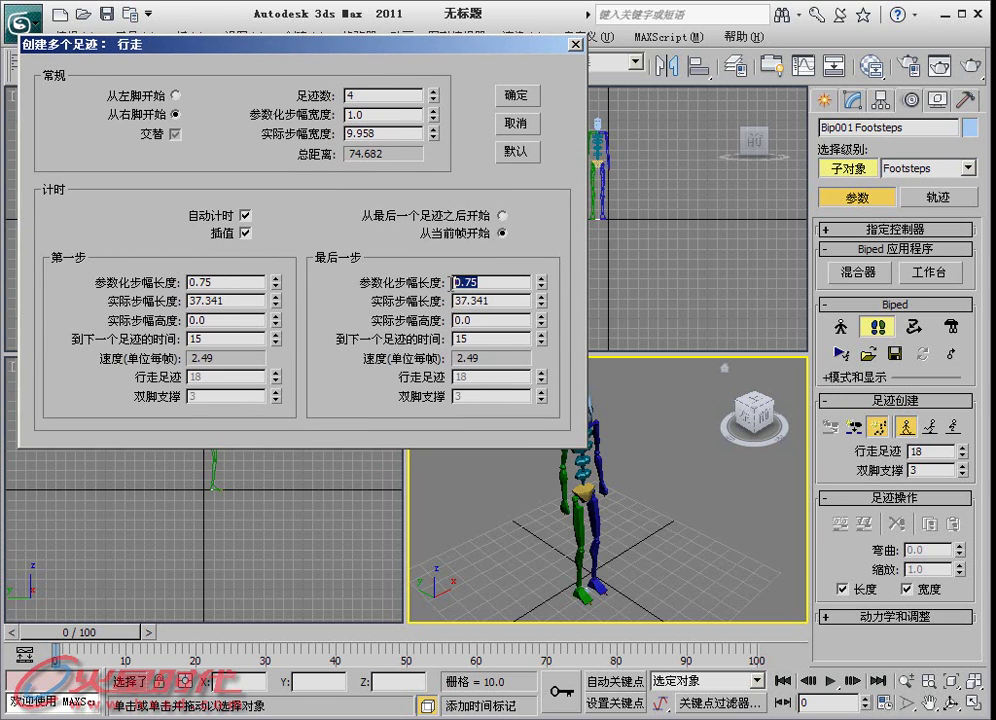
drag(445, 47, 442, 110)
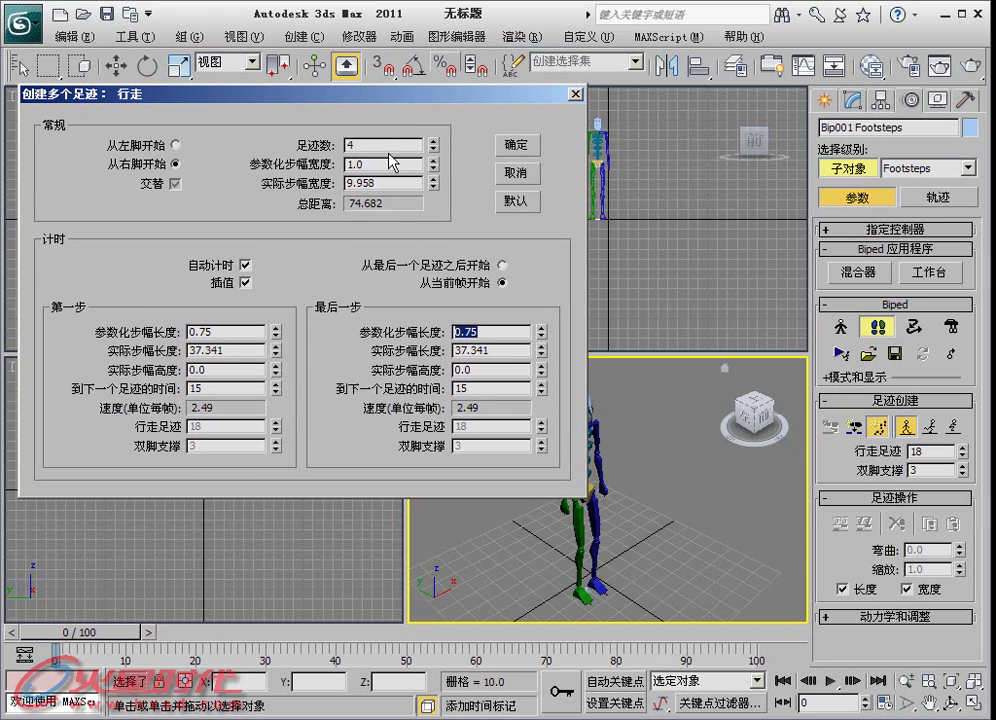
mouse_move(397, 104)
mouse_down()
mouse_move(392, 119)
mouse_move(403, 131)
mouse_move(394, 138)
mouse_up()
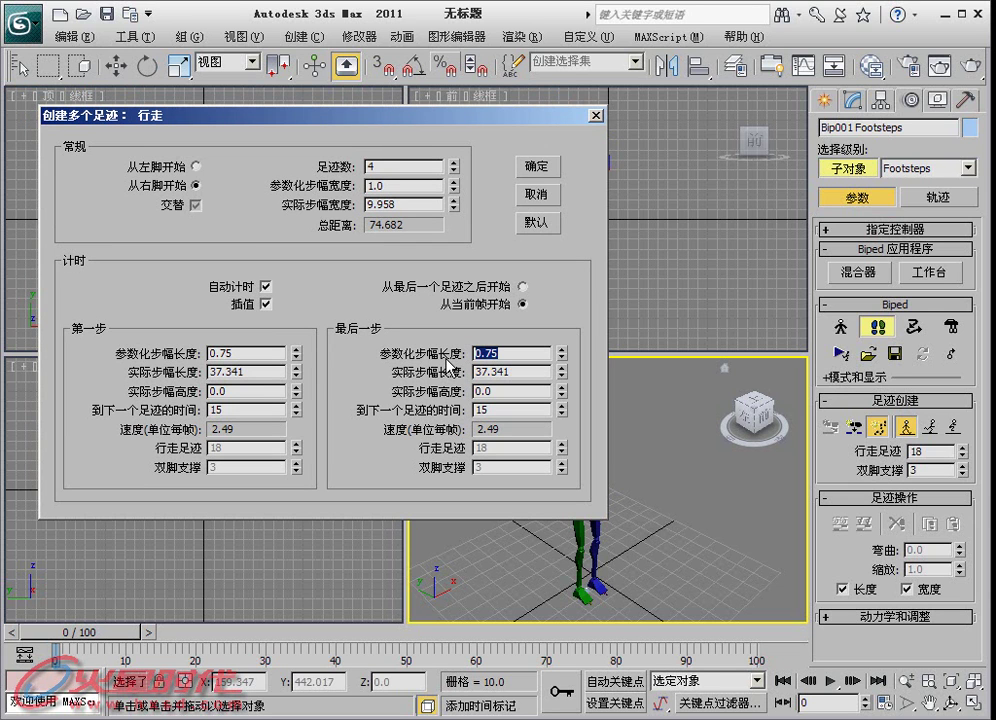
- Set the last-step stride length to 0.2 and the count to 12, then create the footsteps
click(225, 353)
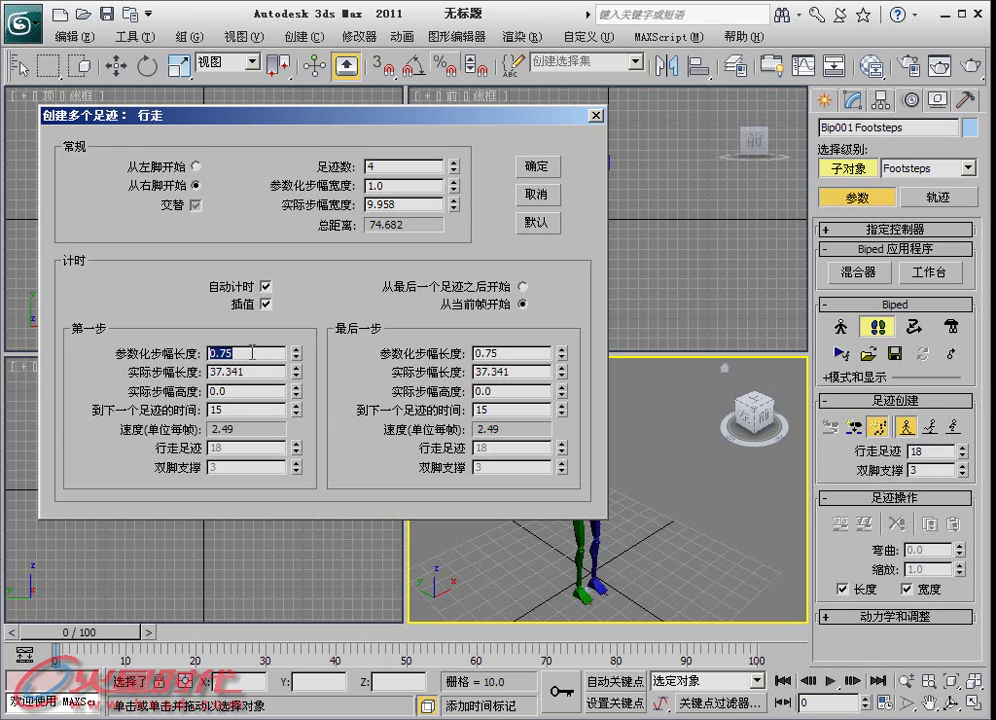
click(508, 353)
double_click(402, 167)
drag(376, 116, 374, 88)
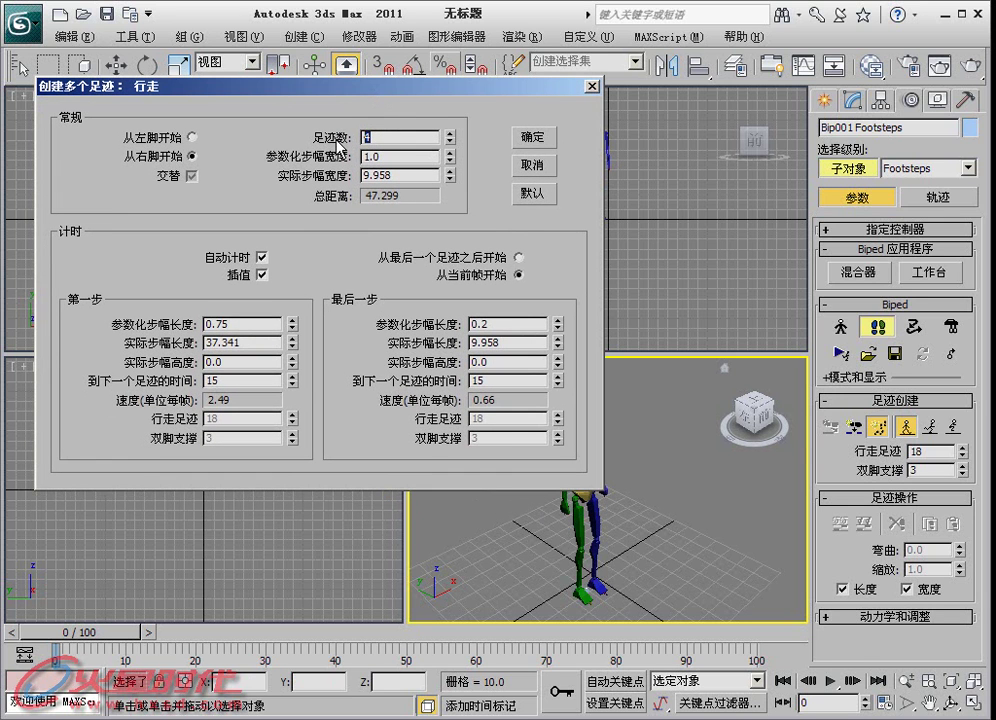
click(540, 136)
- Frame the 12-footstep trail, scrub the walk to frame 52, then reopen Create Multiple Footsteps
middle_drag(563, 510, 508, 497)
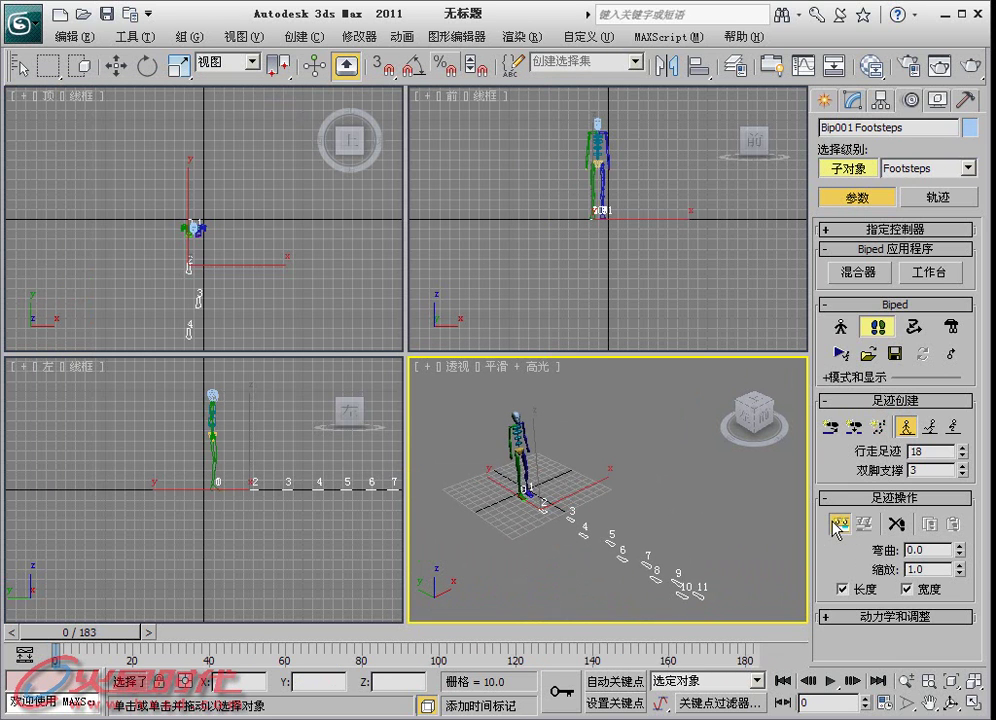
mouse_move(276, 317)
middle_down()
mouse_move(275, 237)
mouse_move(231, 233)
mouse_move(231, 220)
middle_up()
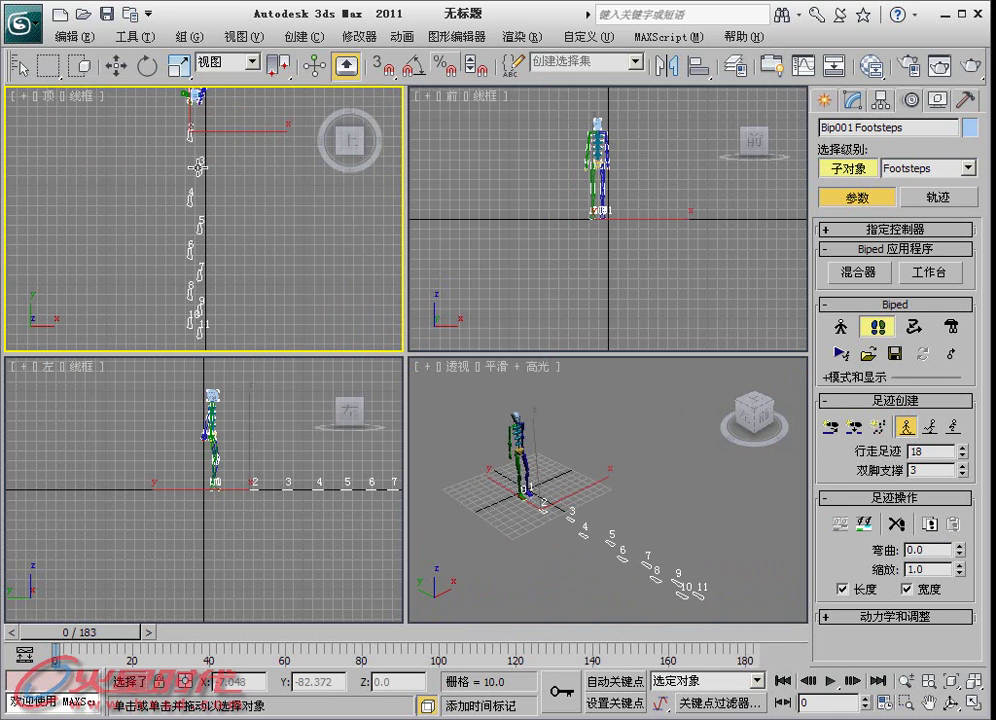
middle_drag(200, 262, 195, 237)
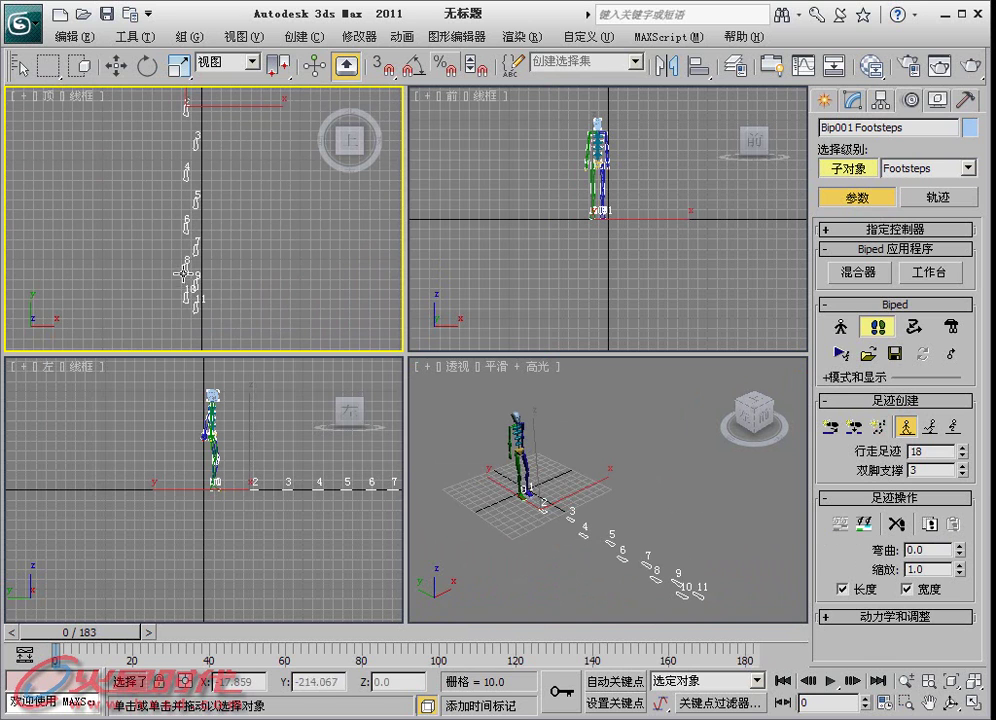
middle_drag(197, 289, 204, 147)
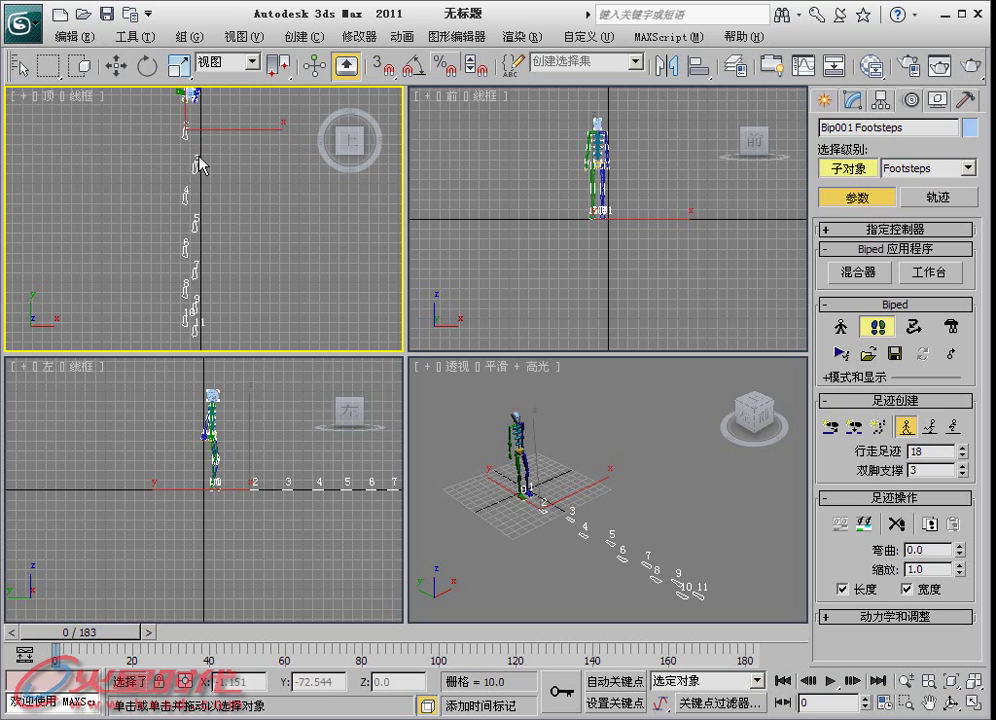
middle_drag(560, 480, 549, 469)
mouse_move(78, 632)
mouse_down()
mouse_move(645, 636)
mouse_move(445, 636)
mouse_move(138, 604)
mouse_up()
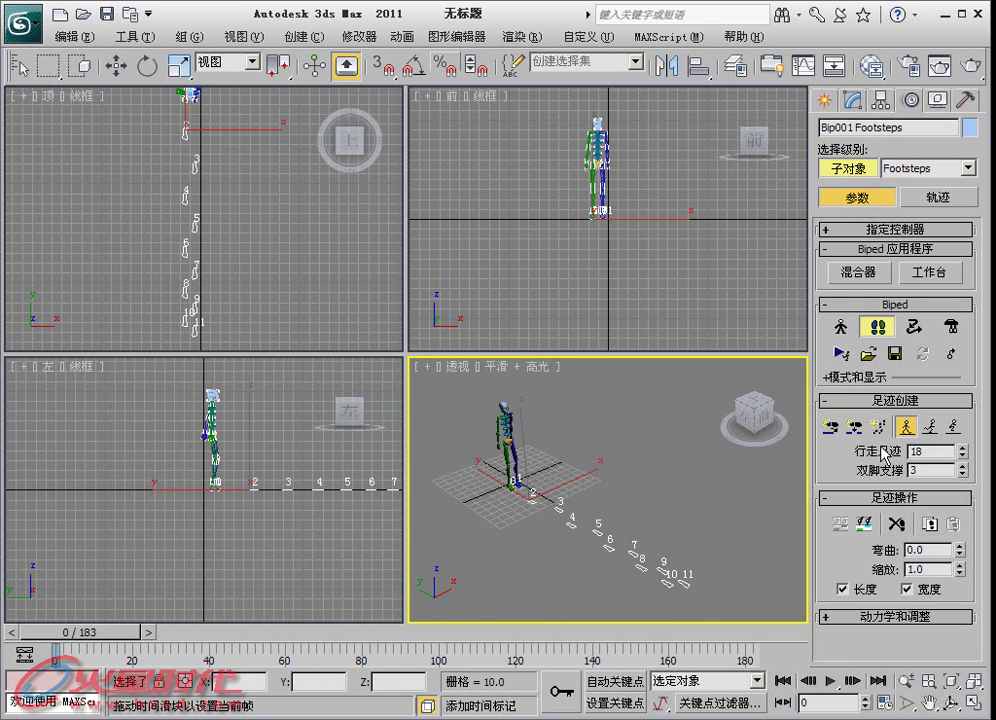
click(876, 428)
drag(633, 92, 366, 28)
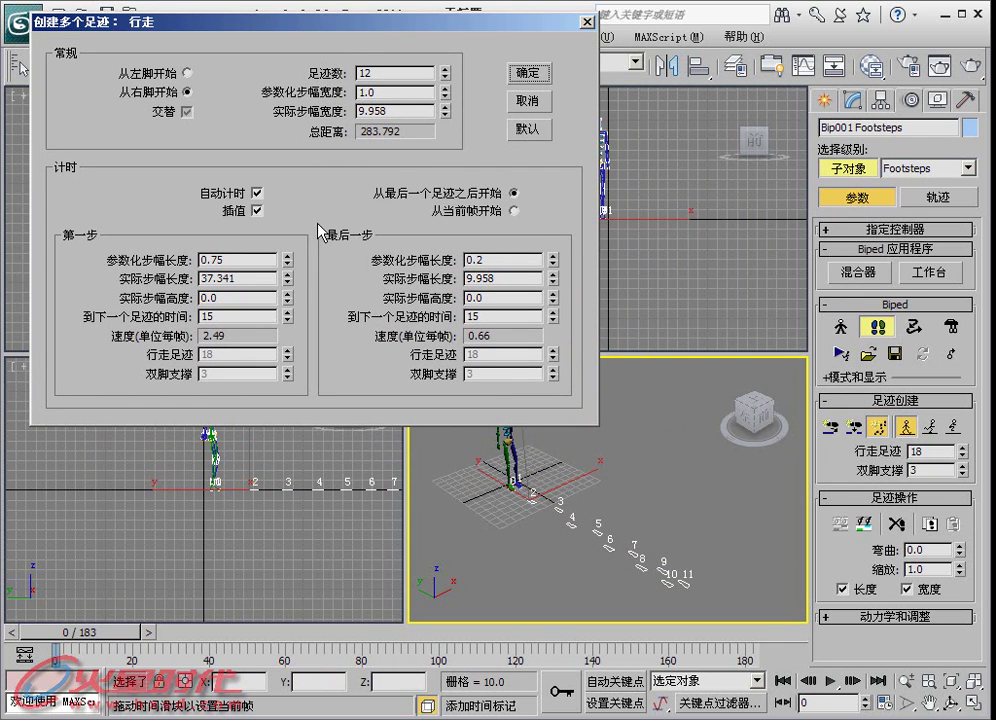
drag(284, 26, 293, 83)
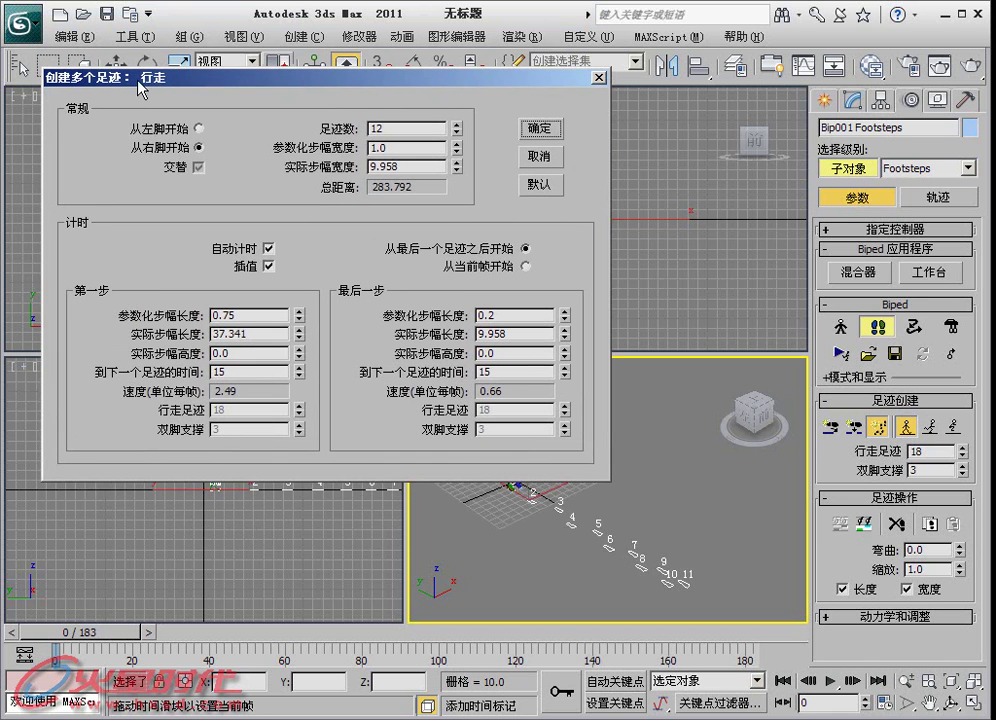
drag(65, 83, 64, 70)
drag(397, 72, 398, 118)
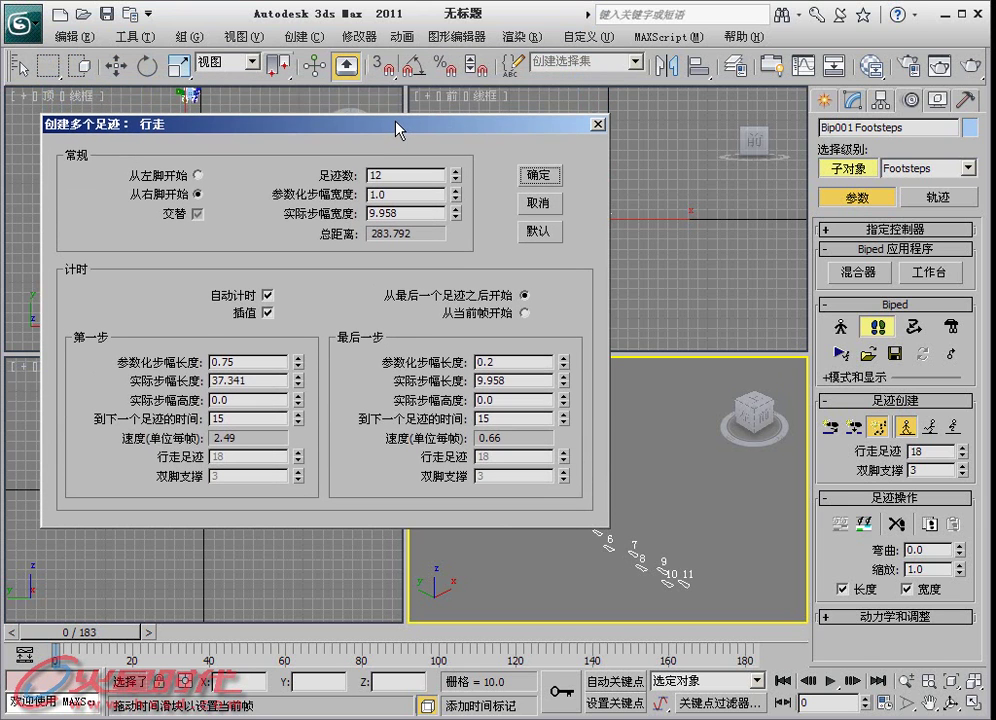